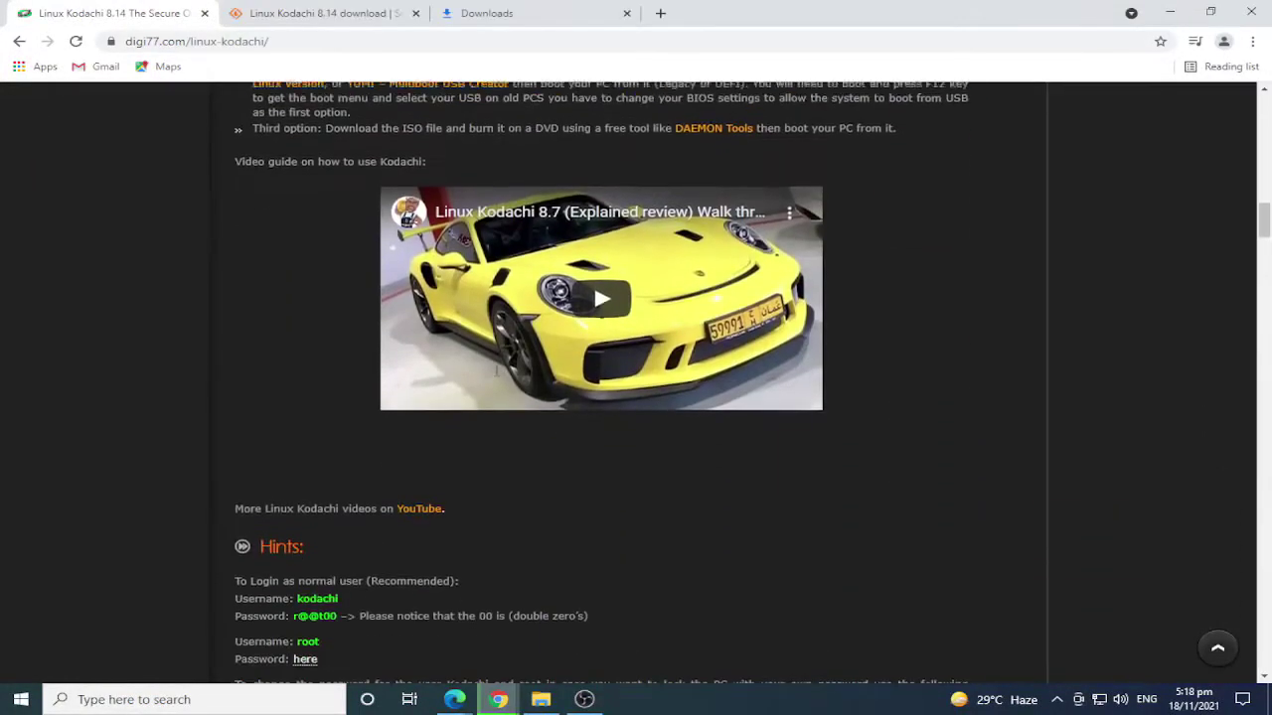
Download the 64bit Linux Kodachi 8.14 ISO from Sourceforge (World wide) and open the full list of downloads
{"action": "scroll", "coordinate": [417, 357], "scroll_direction": "down", "scroll_amount": 3}
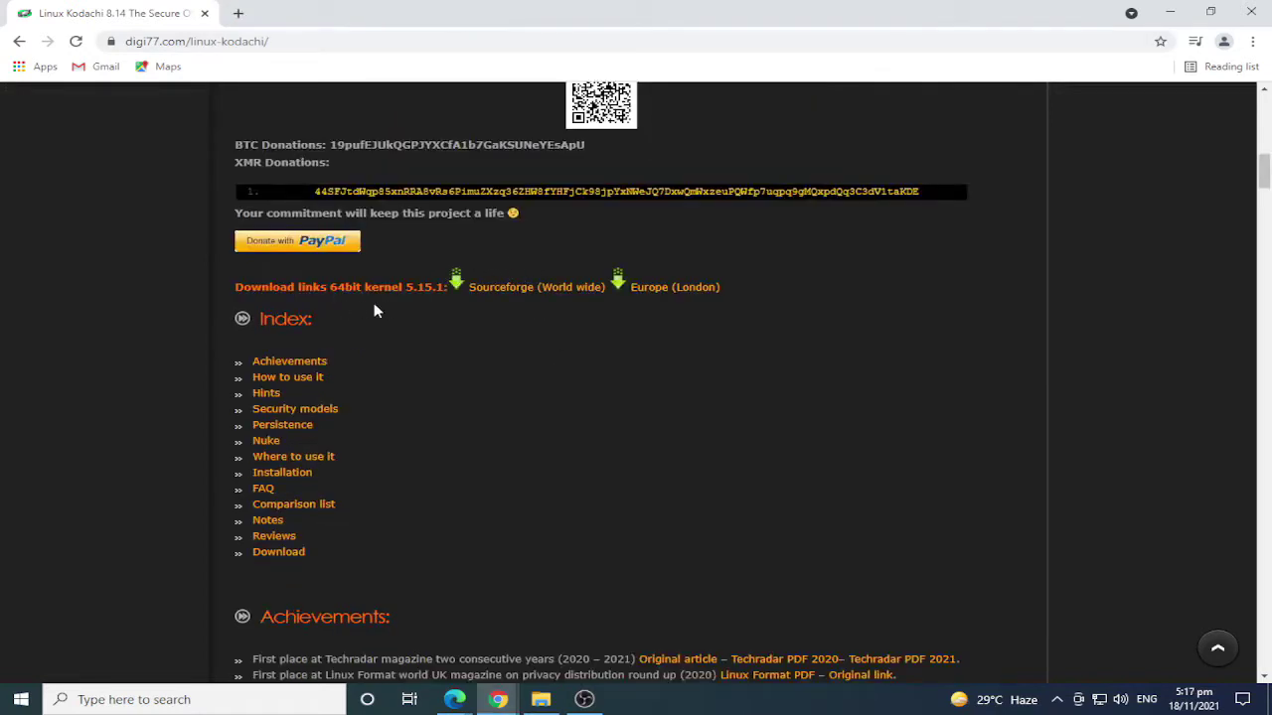
{"action": "left_click", "coordinate": [524, 286]}
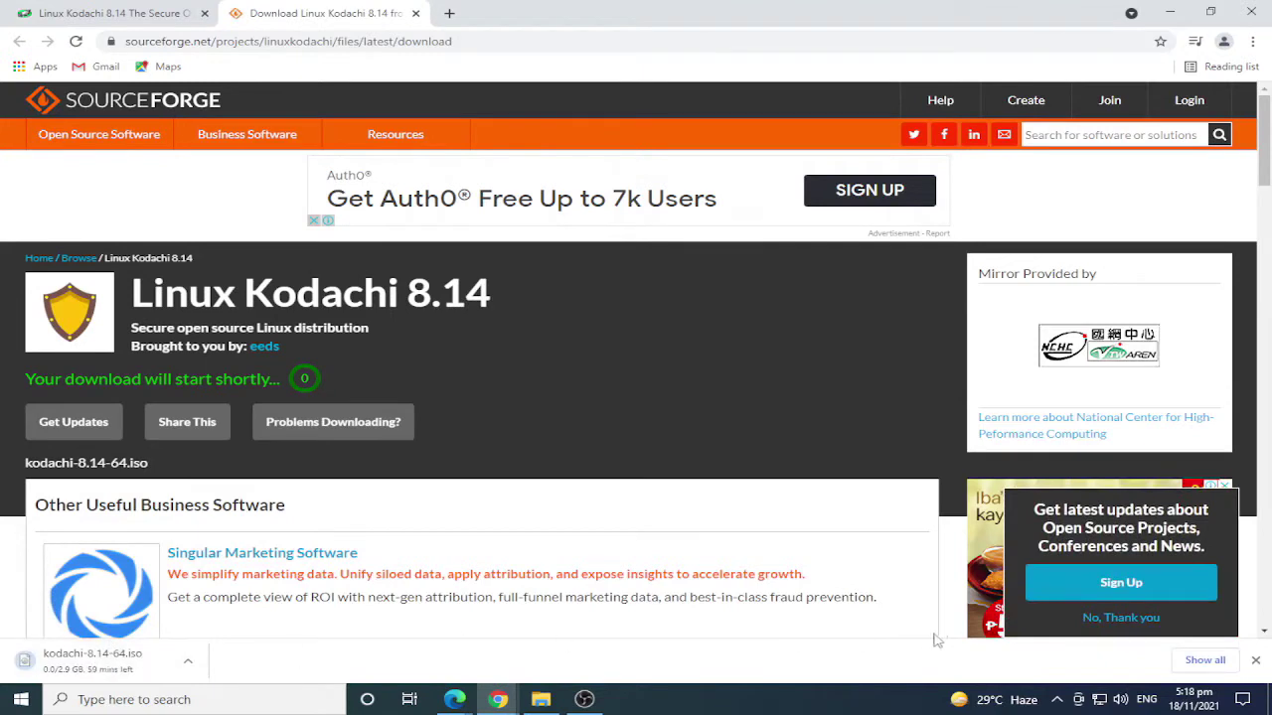
{"action": "left_click", "coordinate": [1205, 660]}
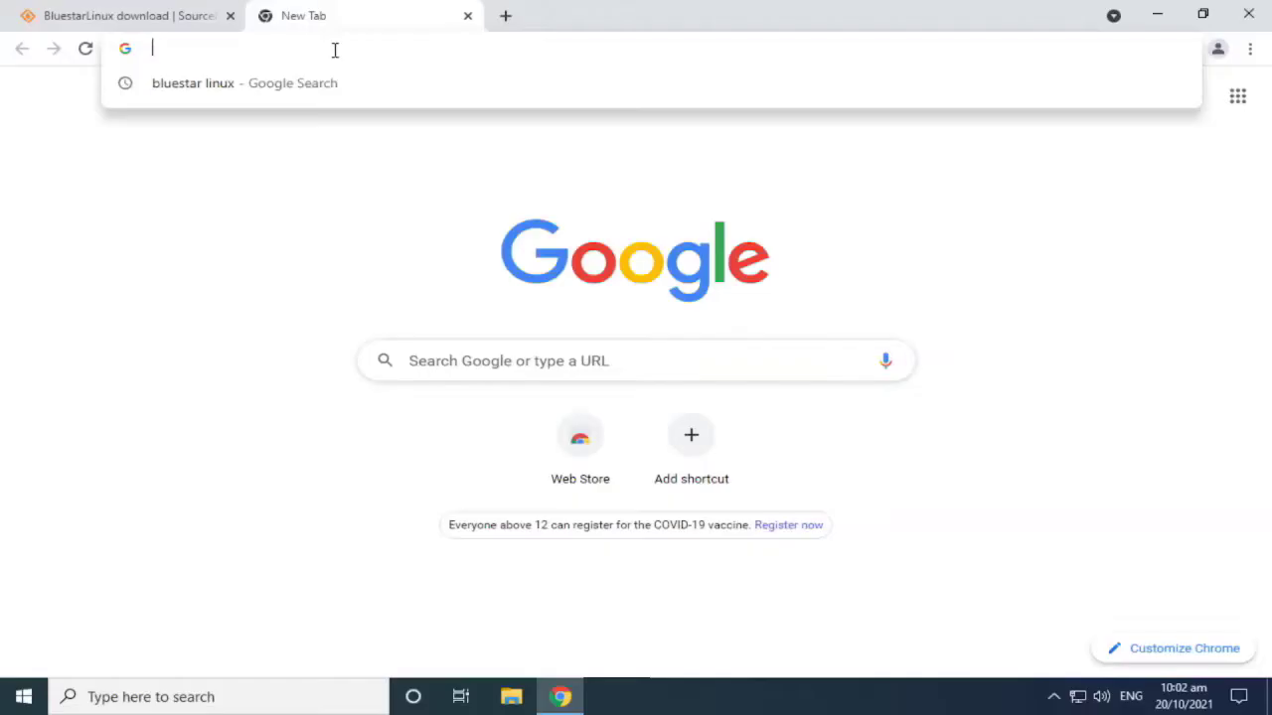
Search Google for balenaEtcher, download the Windows (x86|x64) version from its official site, and open the full downloads list
{"action": "type", "text": "balenaEtcher"}
{"action": "key", "text": "Return"}
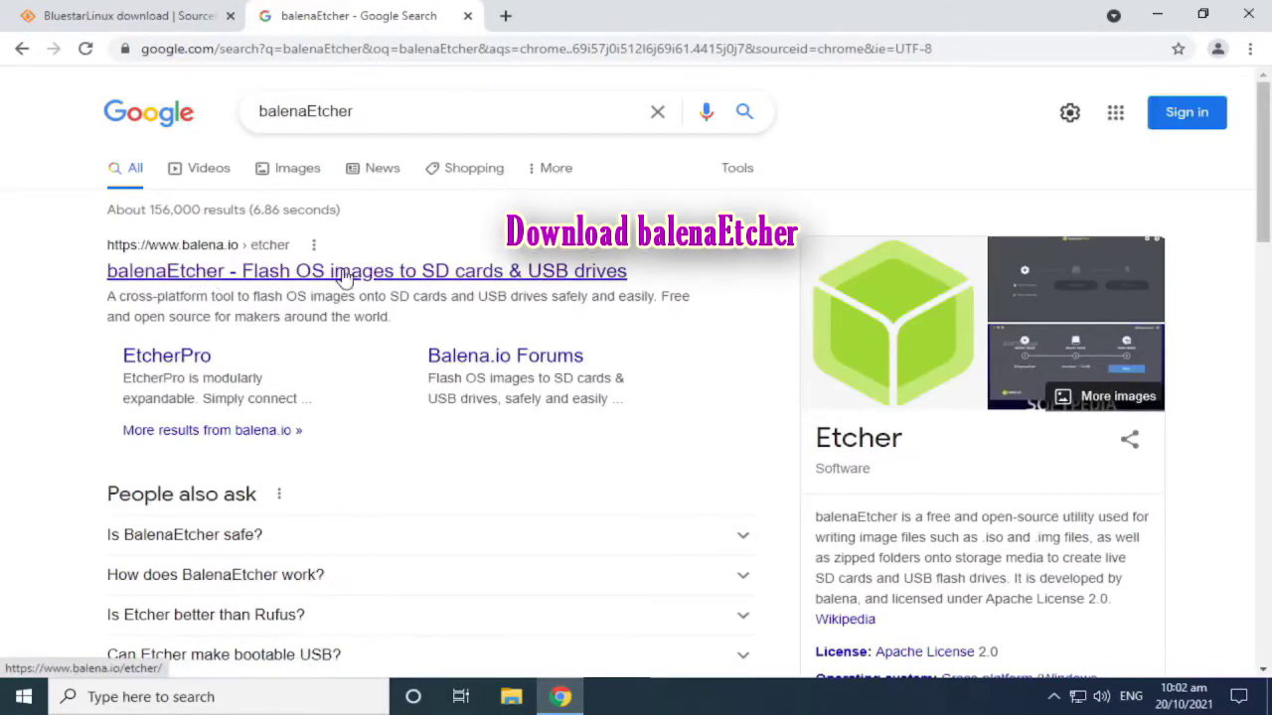
{"action": "left_click", "coordinate": [597, 276]}
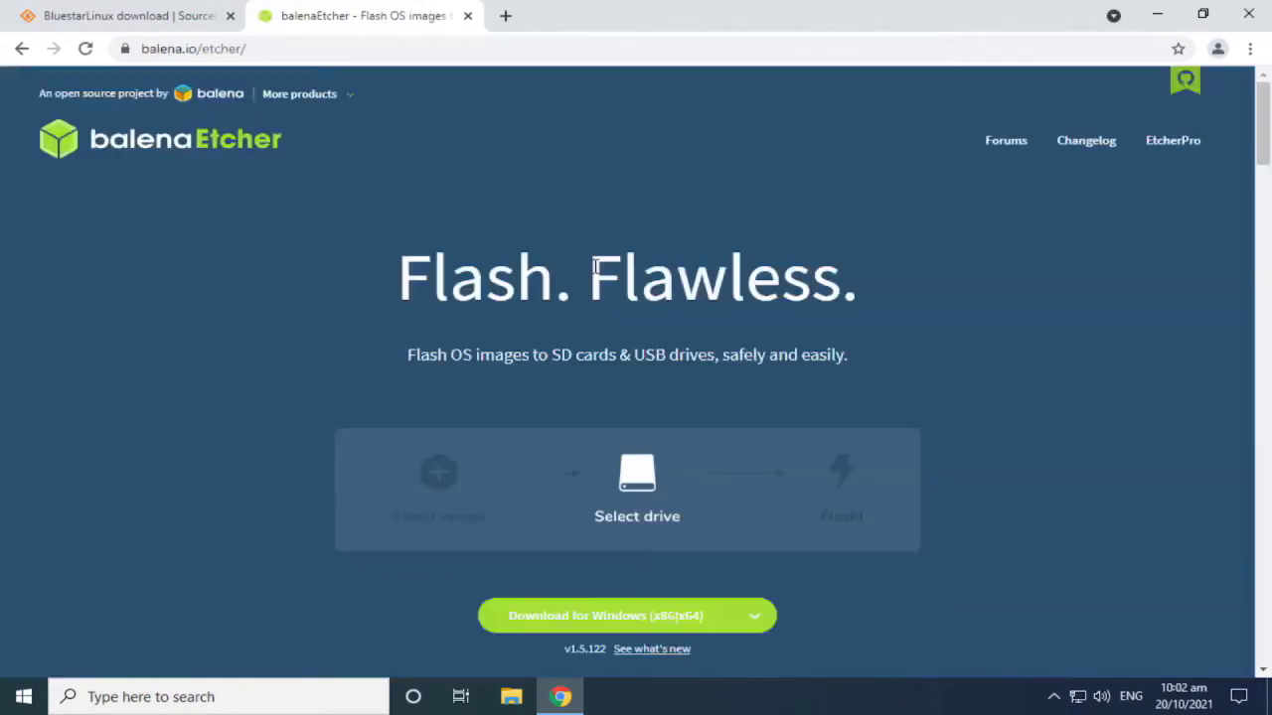
{"action": "scroll", "coordinate": [595, 266], "scroll_direction": "down", "scroll_amount": 2}
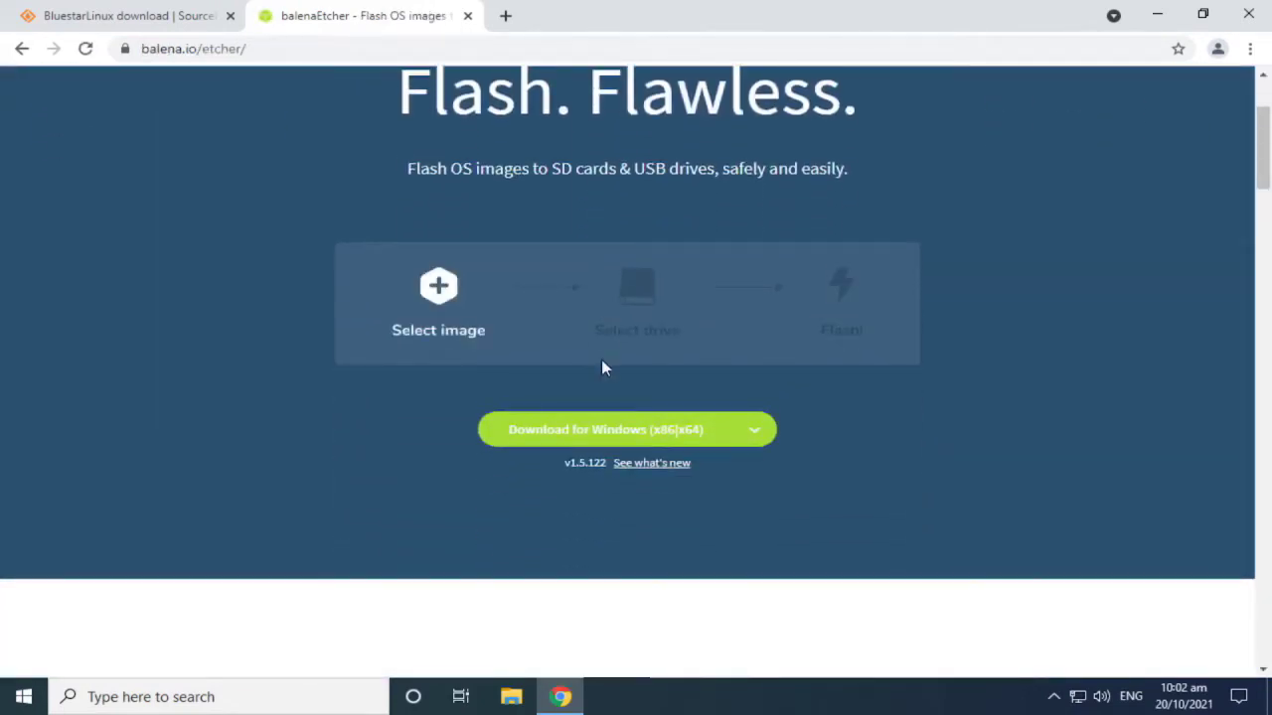
{"action": "left_click", "coordinate": [722, 432]}
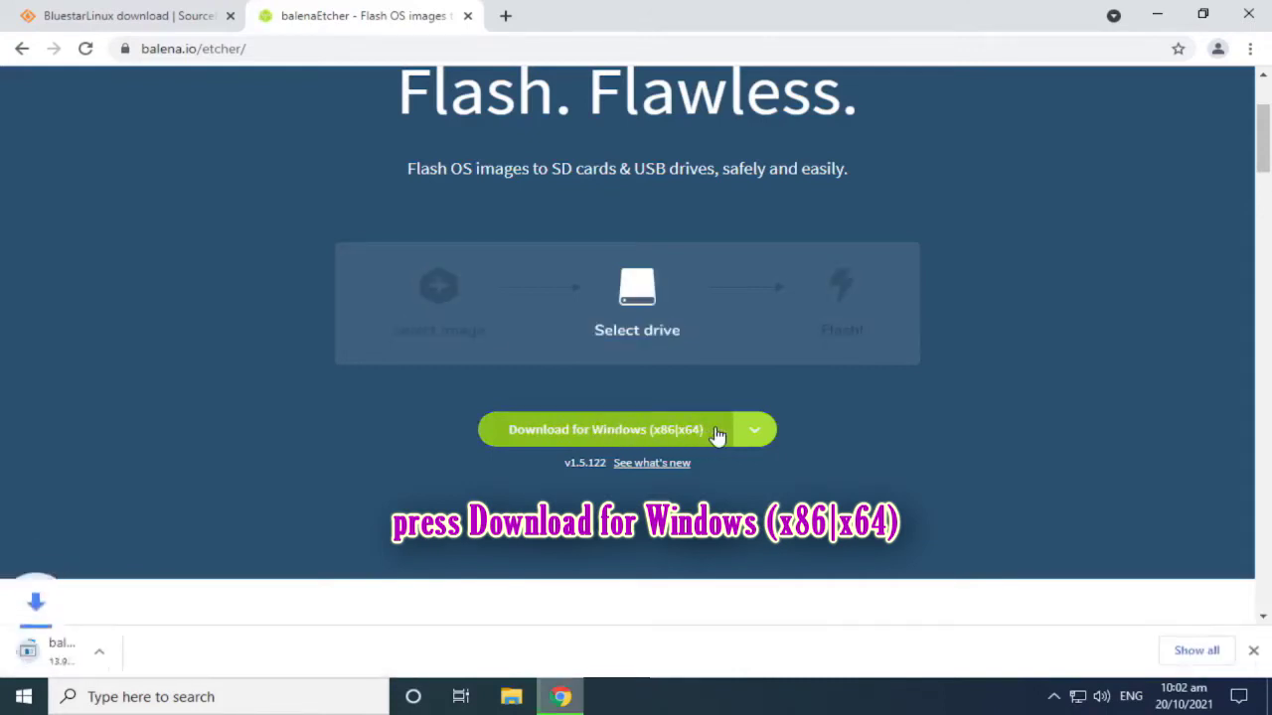
{"action": "left_click", "coordinate": [1193, 652]}
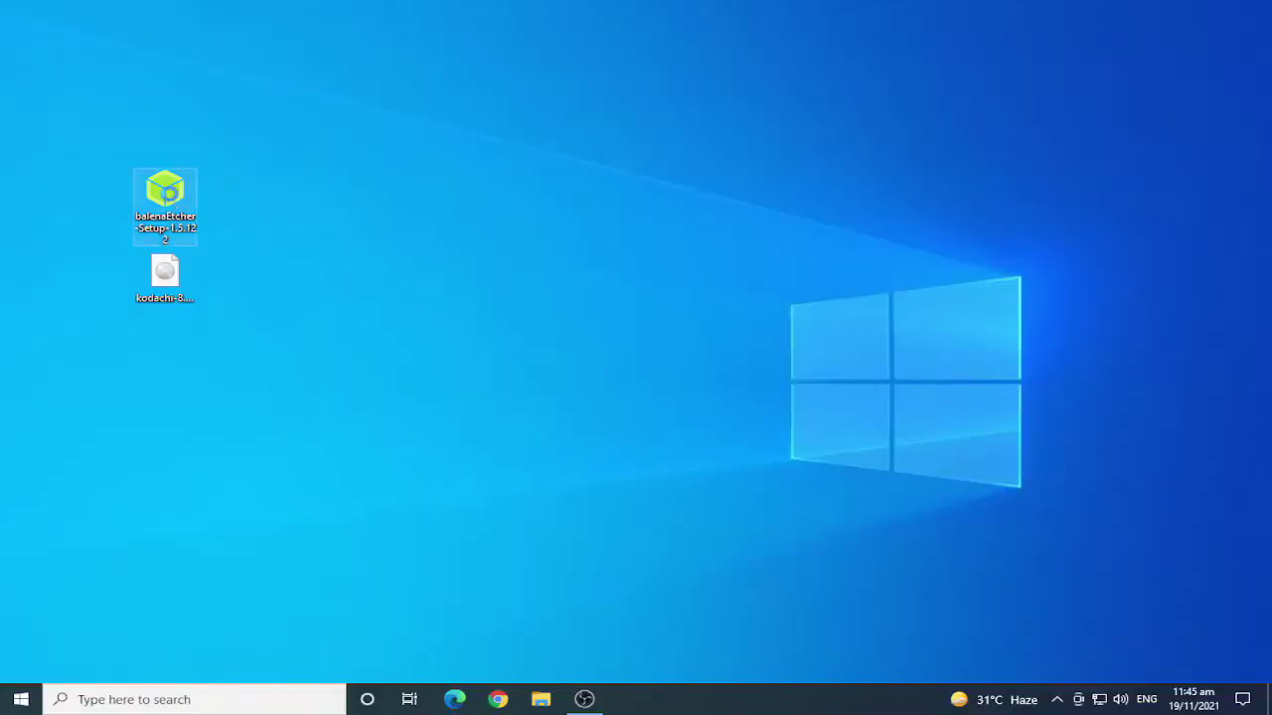
Install balenaEtcher from the setup file on the desktop
{"action": "right_click", "coordinate": [173, 197]}
{"action": "left_click", "coordinate": [221, 125]}
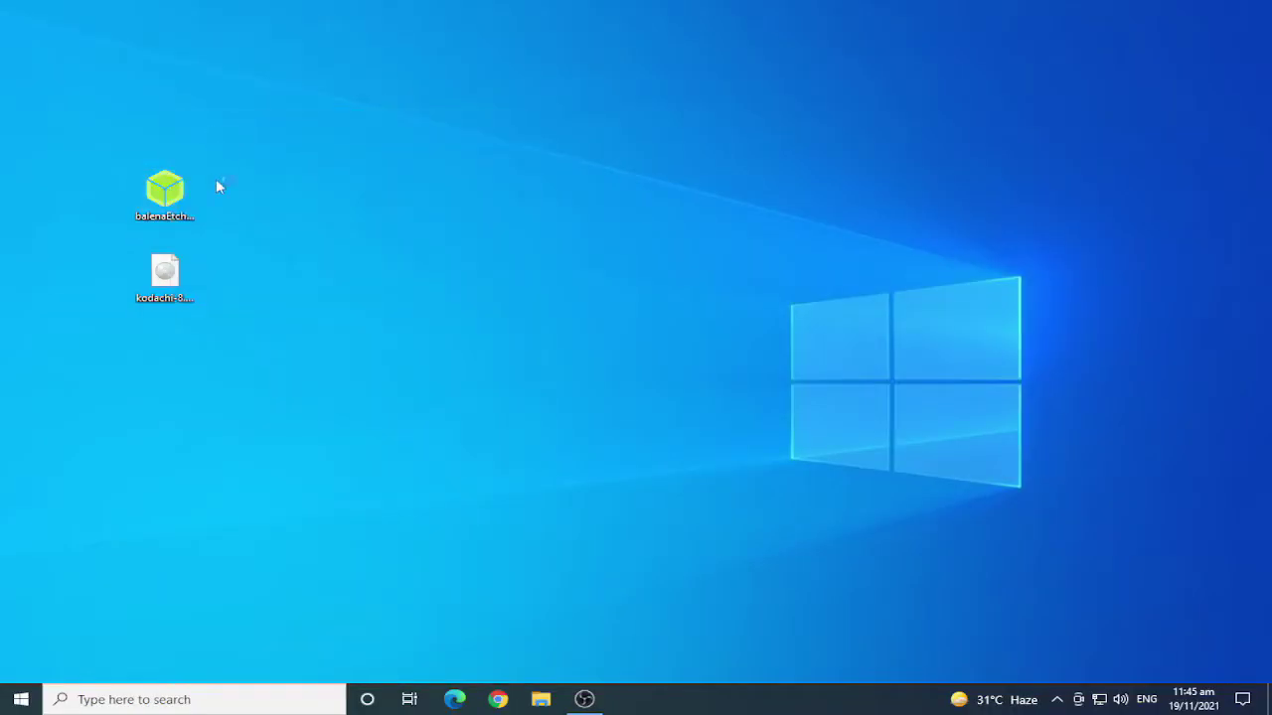
{"action": "left_click", "coordinate": [717, 477]}
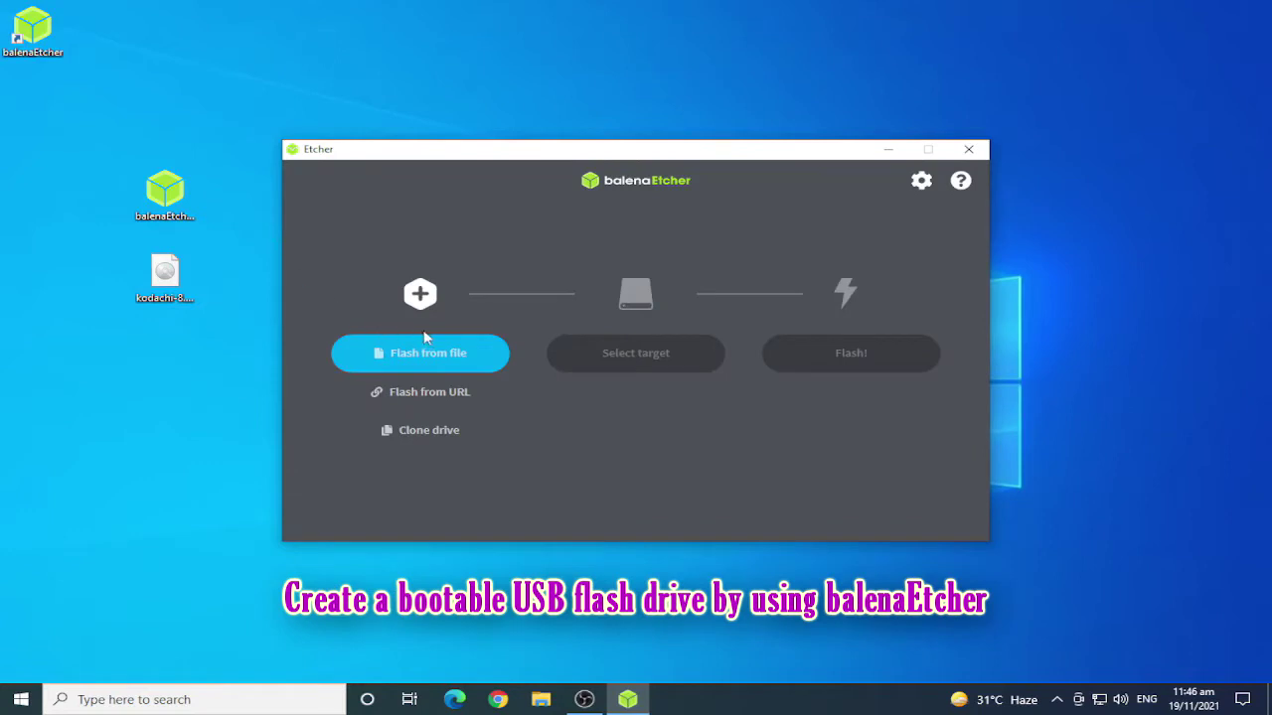
Load the kodachi-8.14-64 disc image from the Desktop folder as the file to flash
{"action": "left_click", "coordinate": [433, 358]}
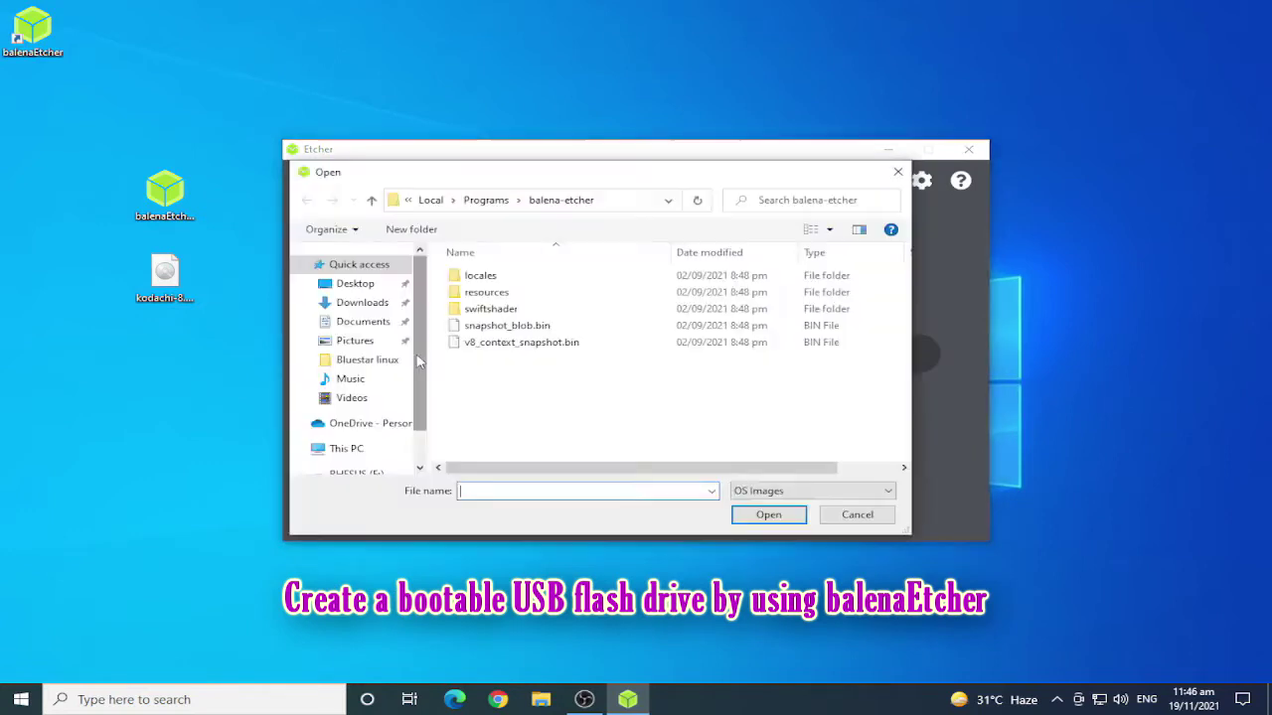
{"action": "left_click", "coordinate": [166, 281]}
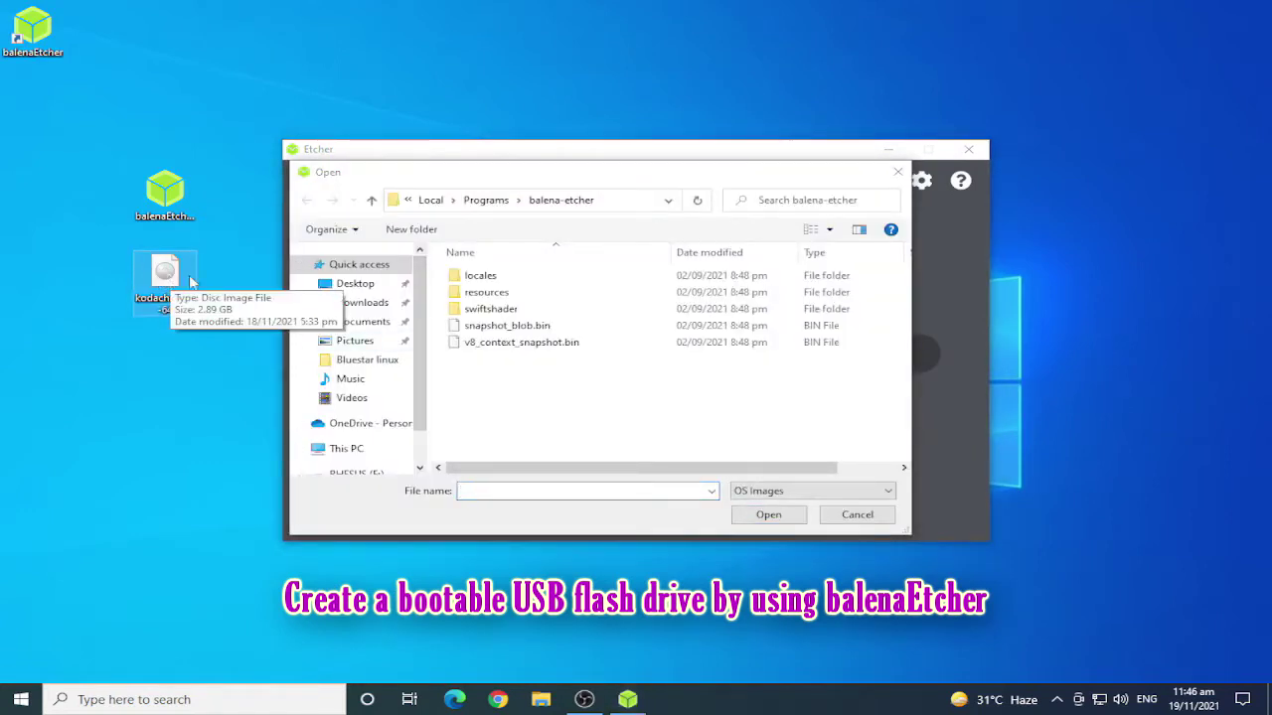
{"action": "left_click", "coordinate": [361, 286]}
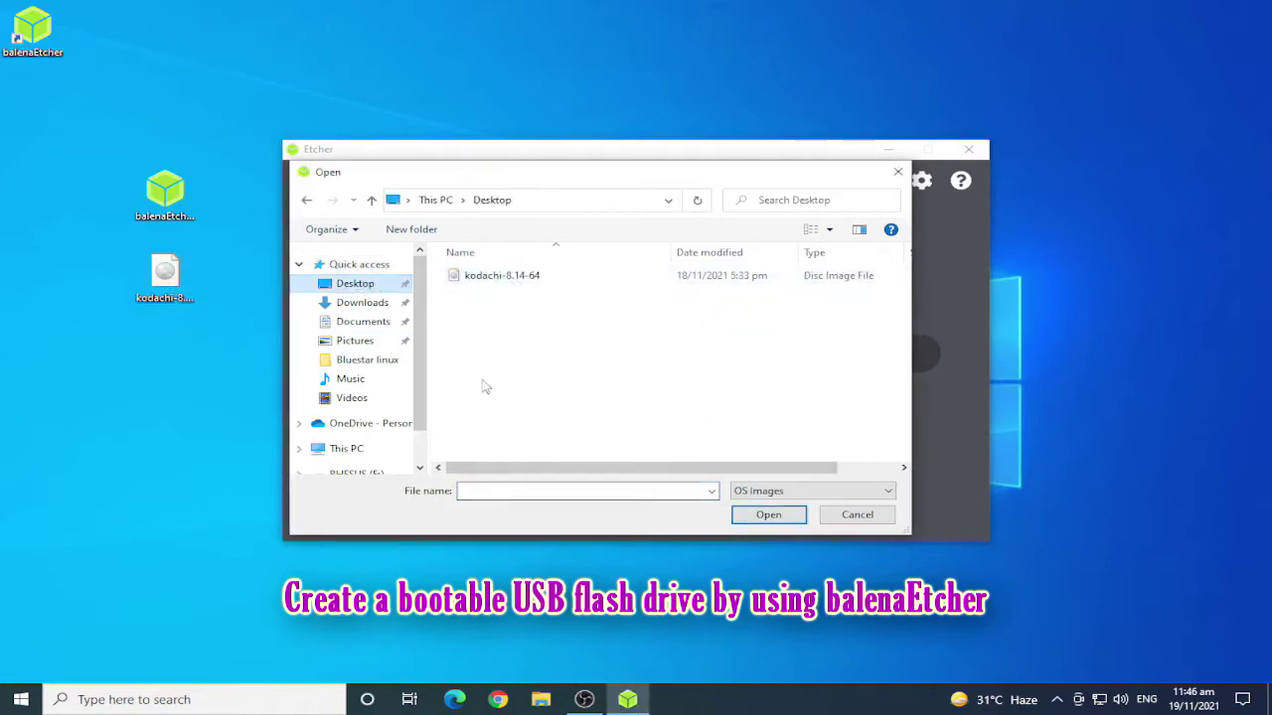
{"action": "left_click", "coordinate": [479, 281]}
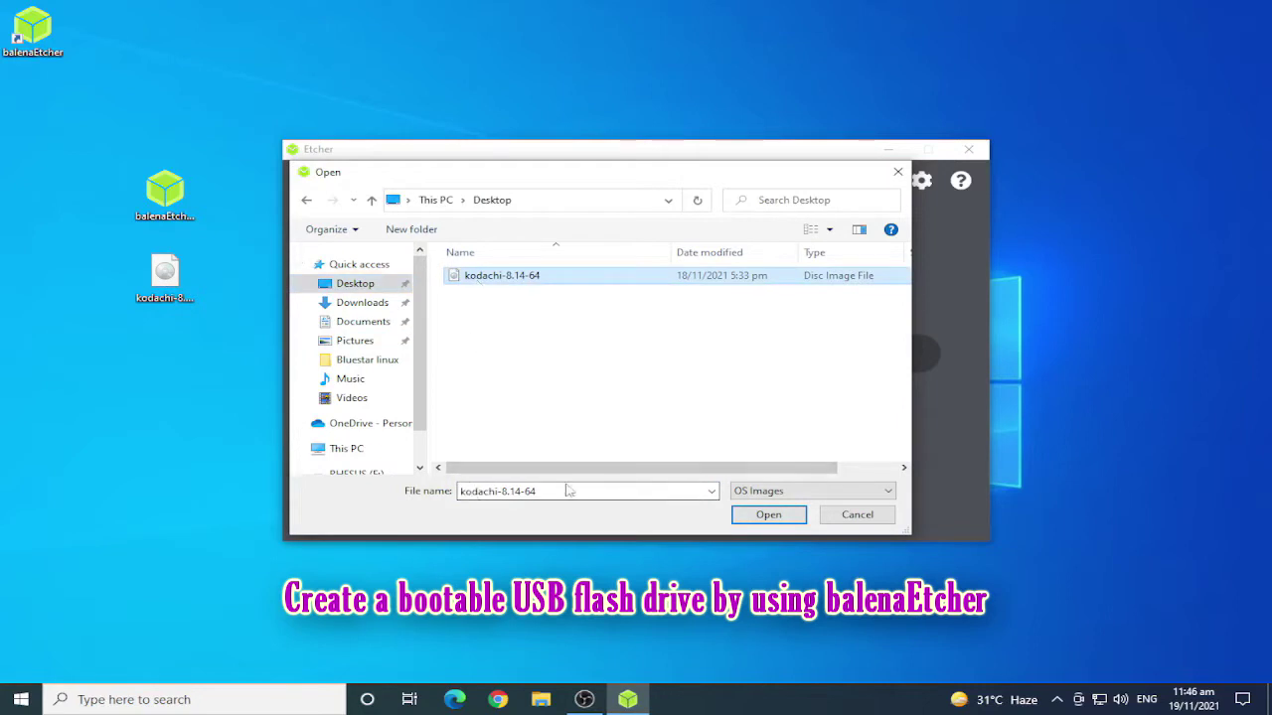
{"action": "left_click", "coordinate": [771, 516]}
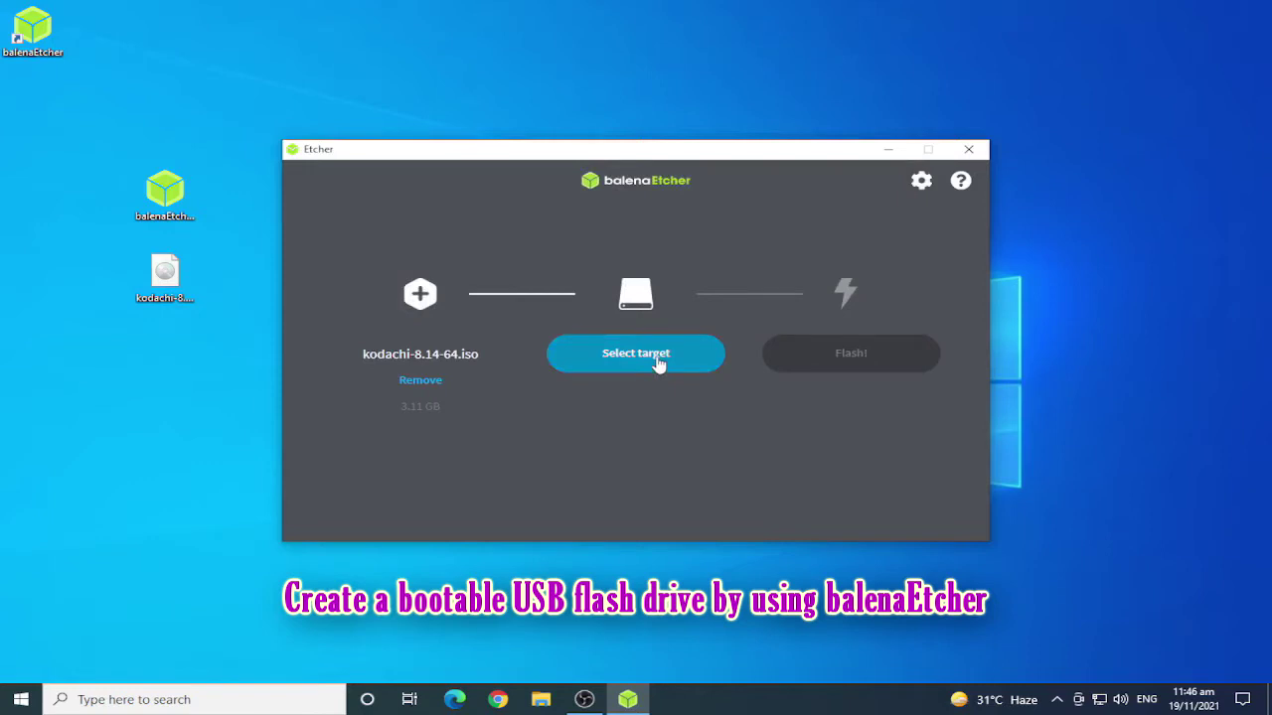
Choose the SanDisk Cruzer Blade USB Device as the target and start flashing the image to it
{"action": "left_click", "coordinate": [656, 363]}
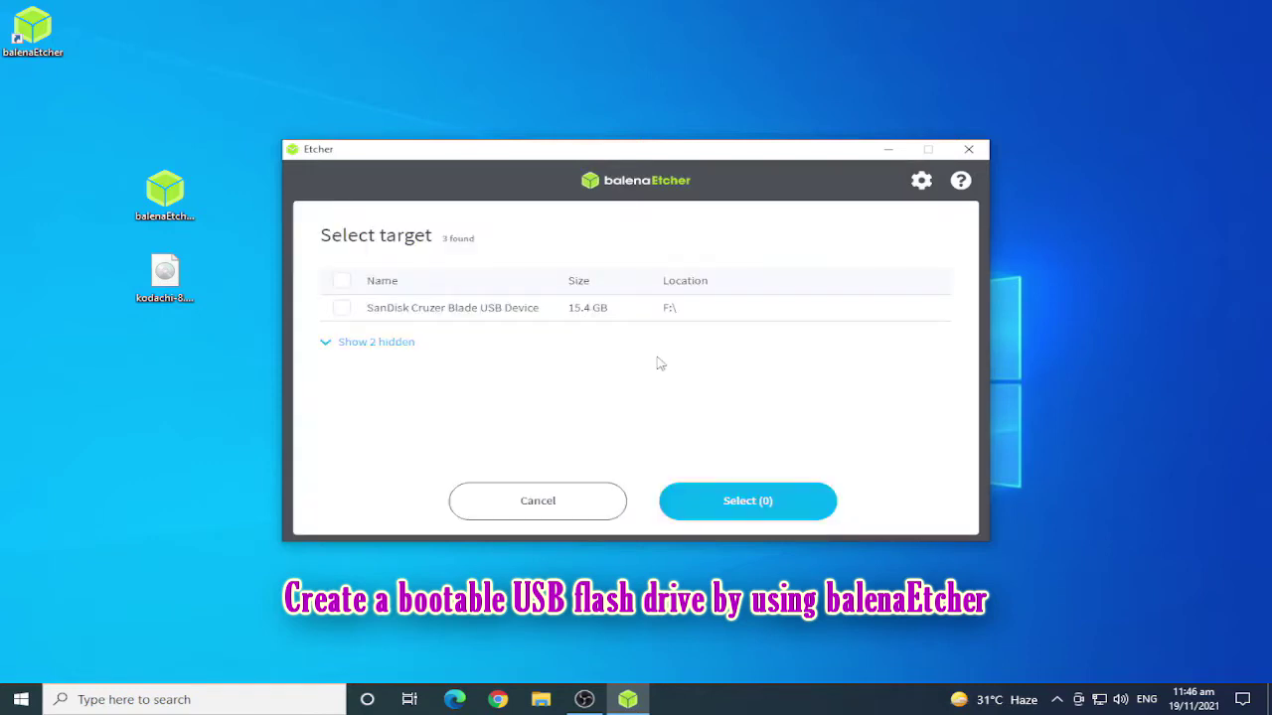
{"action": "left_click", "coordinate": [341, 310]}
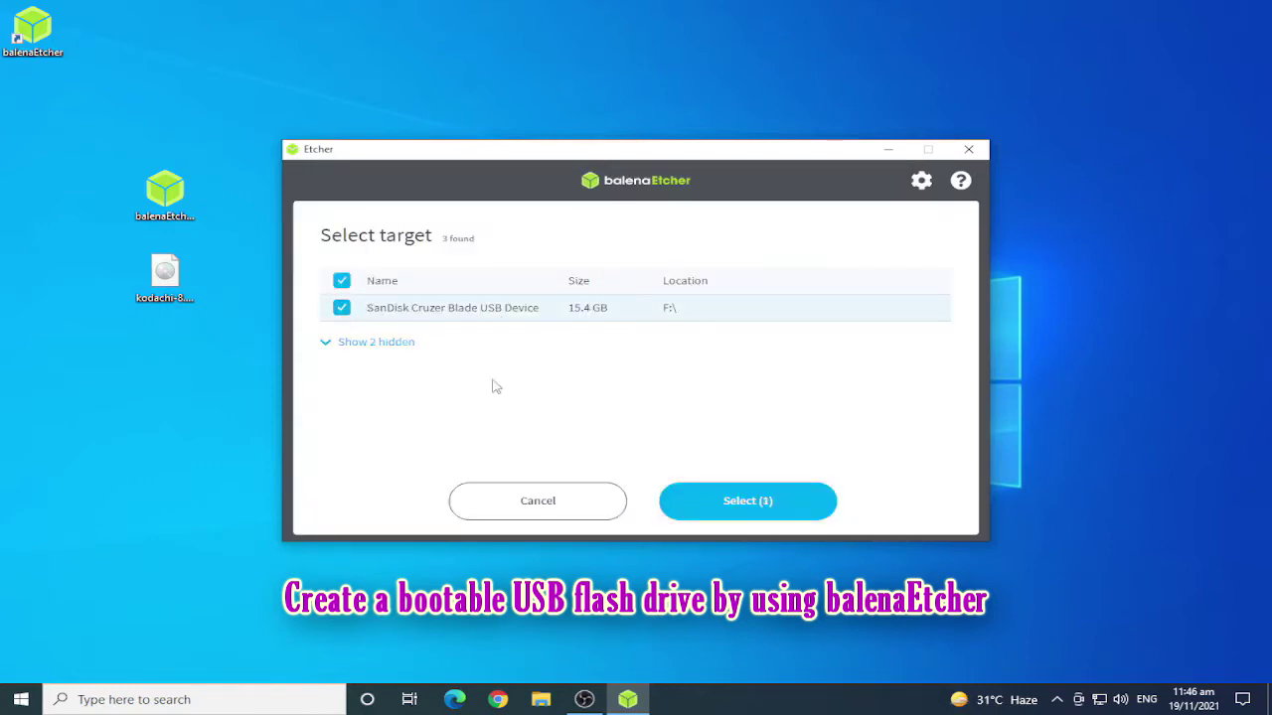
{"action": "left_click", "coordinate": [747, 502]}
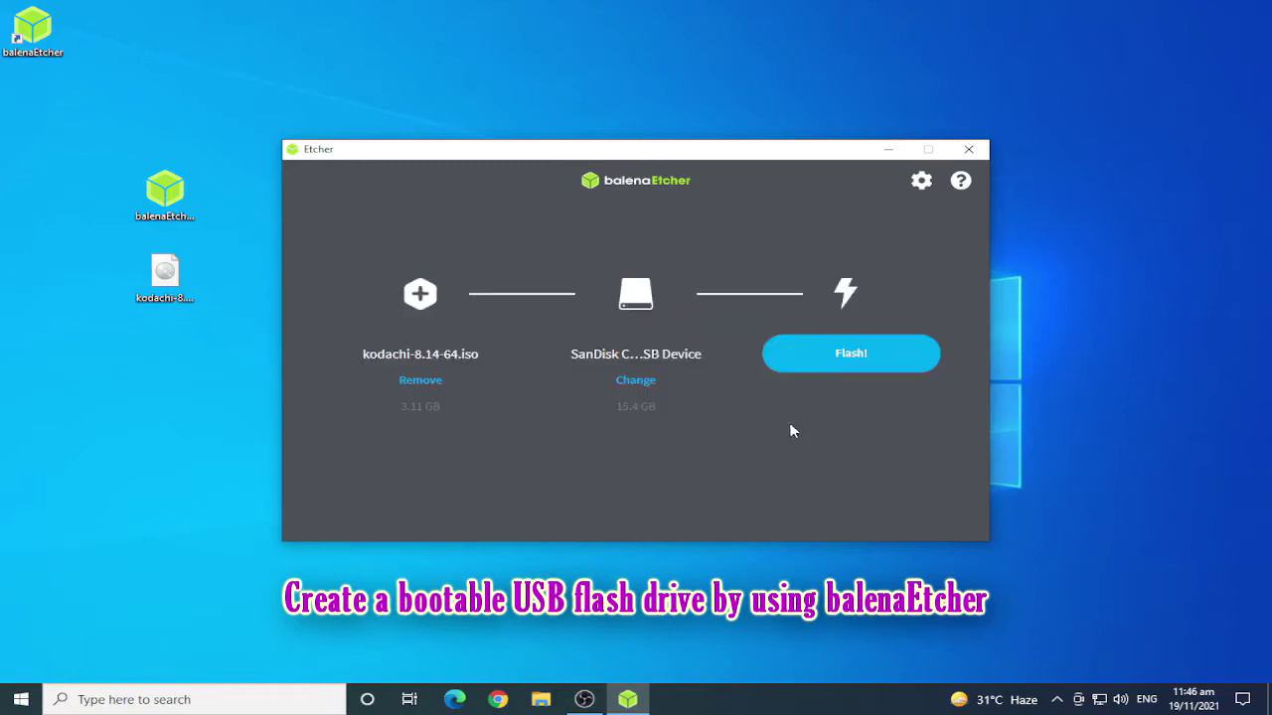
{"action": "left_click", "coordinate": [849, 365]}
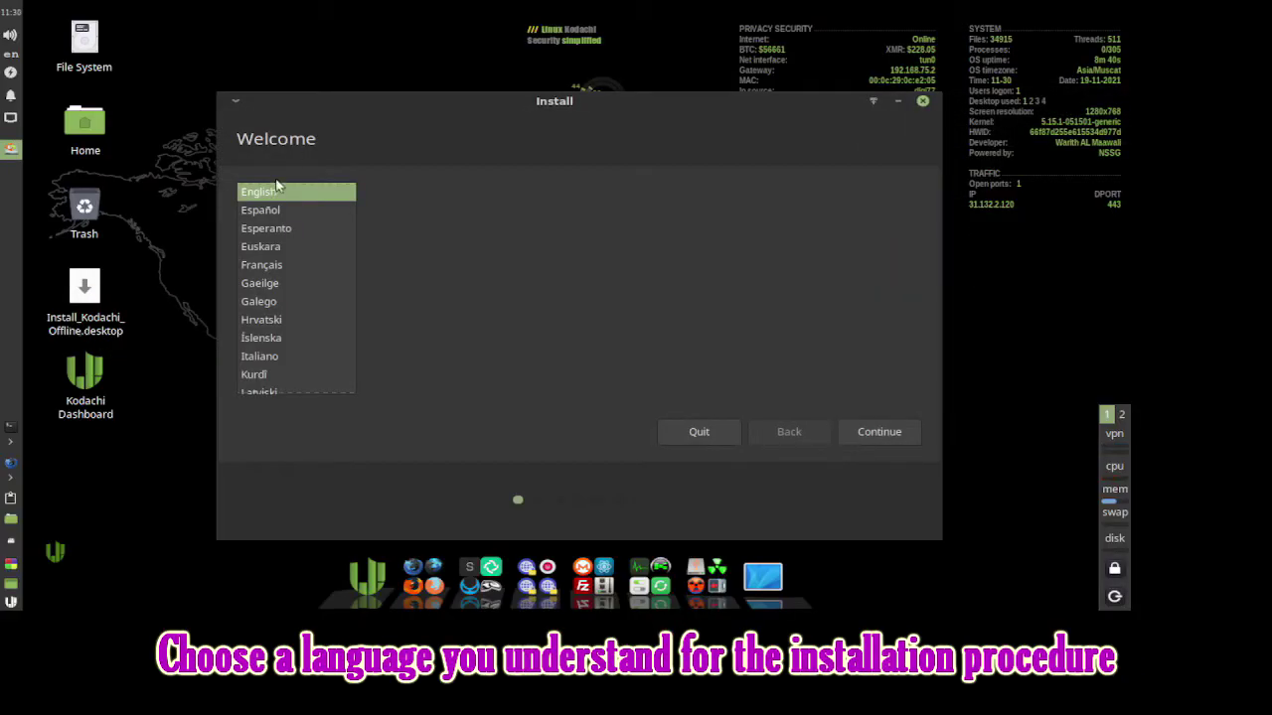
Continue the Kodachi installer with English as the language, the English (US) keyboard layout and third-party software installation enabled
{"action": "mouse_move", "coordinate": [352, 215]}
{"action": "left_mouse_down"}
{"action": "mouse_move", "coordinate": [353, 349]}
{"action": "mouse_move", "coordinate": [361, 182]}
{"action": "mouse_move", "coordinate": [356, 214]}
{"action": "left_mouse_up"}
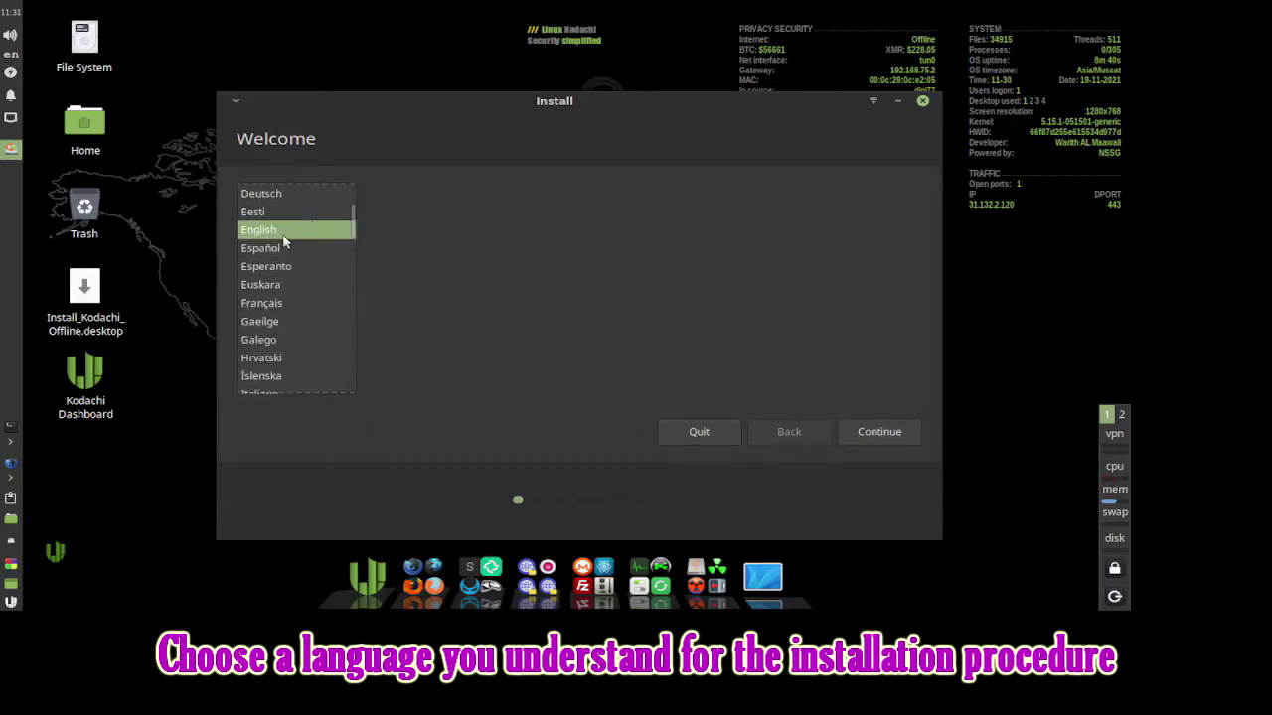
{"action": "left_click", "coordinate": [879, 432]}
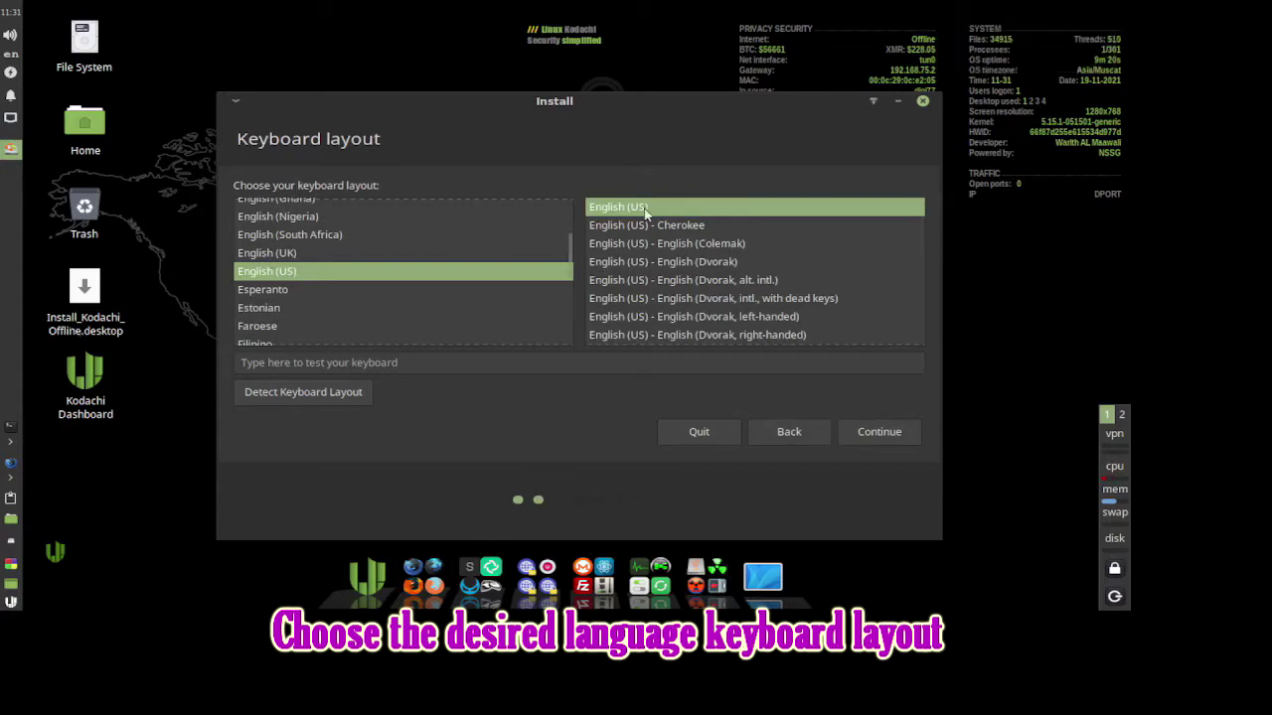
{"action": "left_click", "coordinate": [901, 433]}
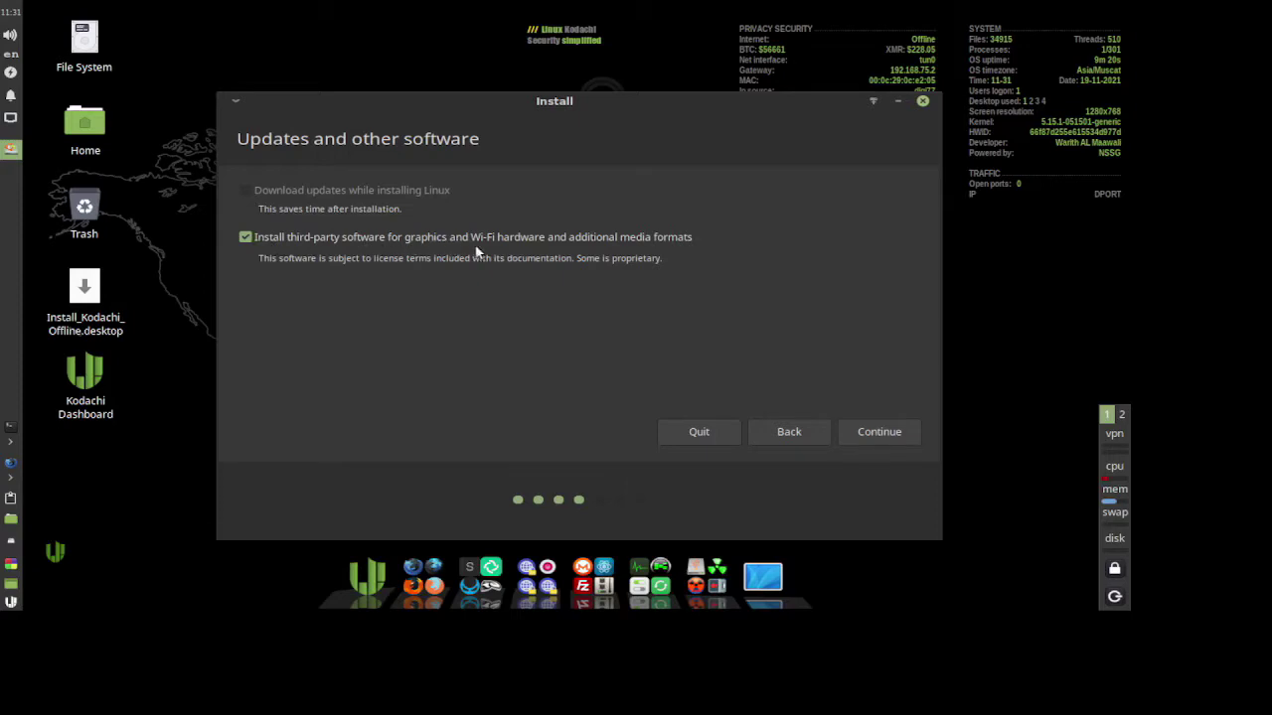
{"action": "left_click", "coordinate": [891, 434]}
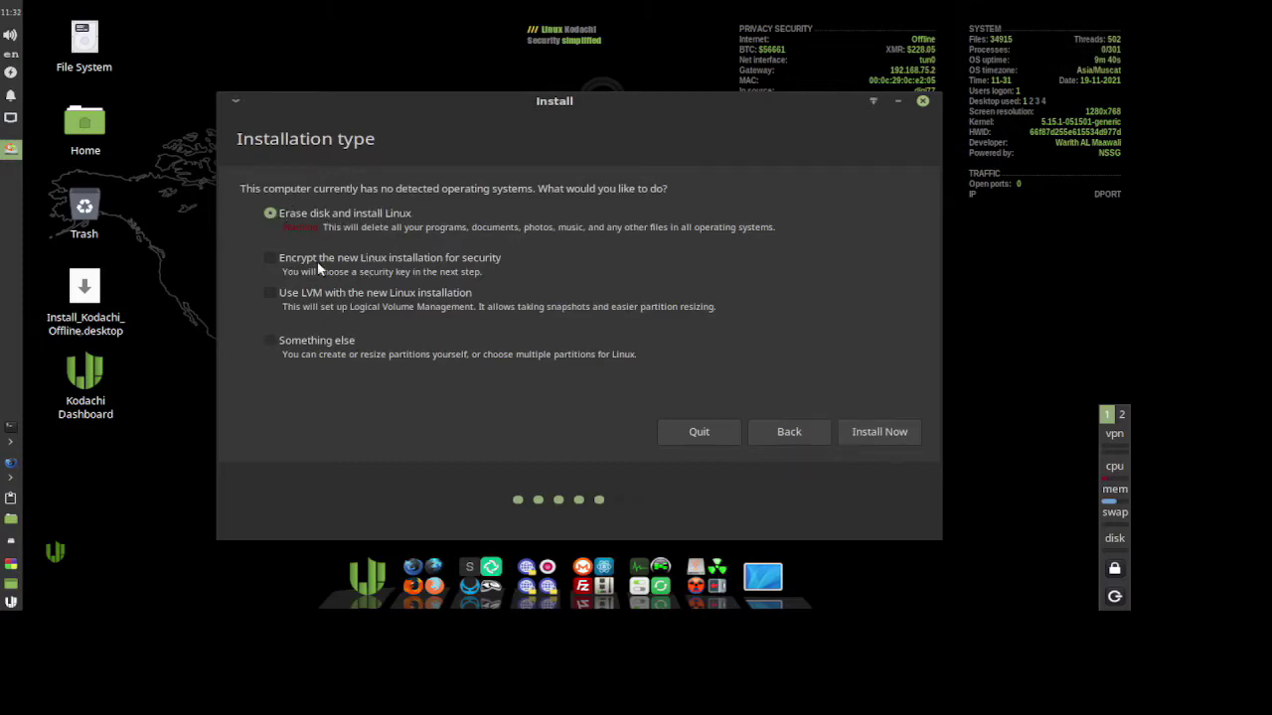
Choose Something else as the installation type and create a new empty partition table on /dev/sda
{"action": "left_click", "coordinate": [273, 340]}
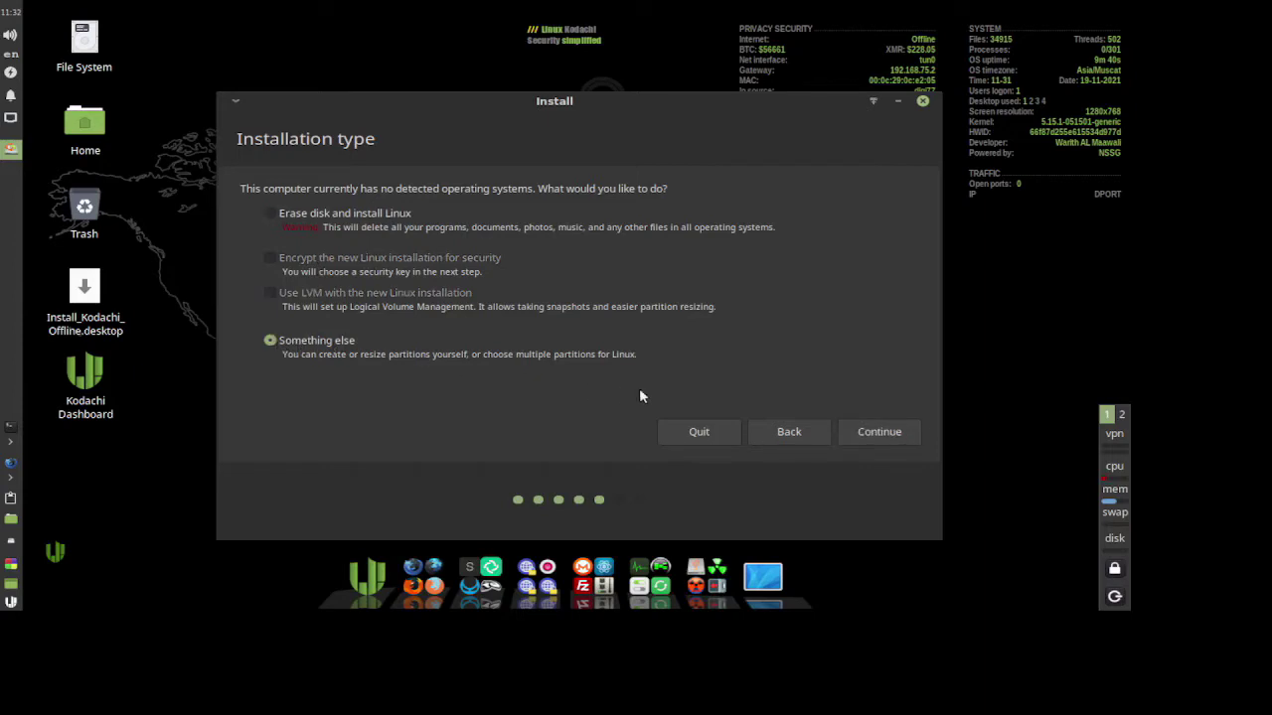
{"action": "left_click", "coordinate": [888, 430]}
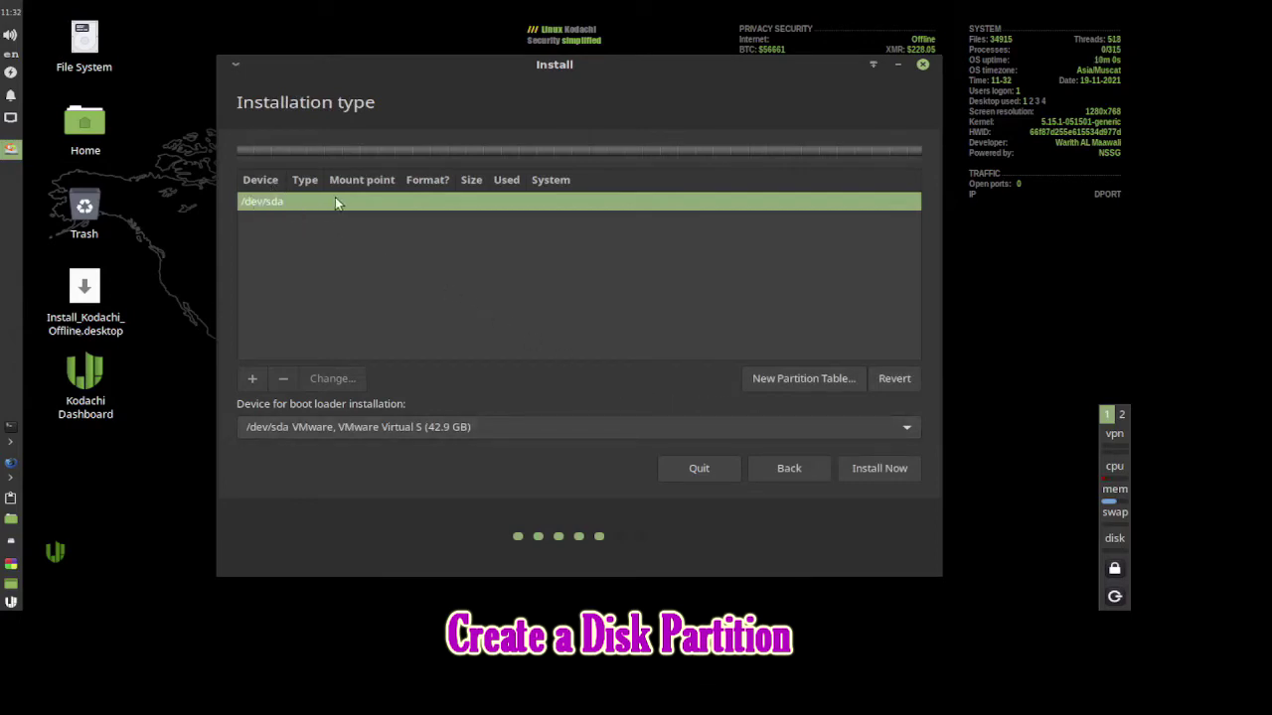
{"action": "left_click", "coordinate": [792, 376]}
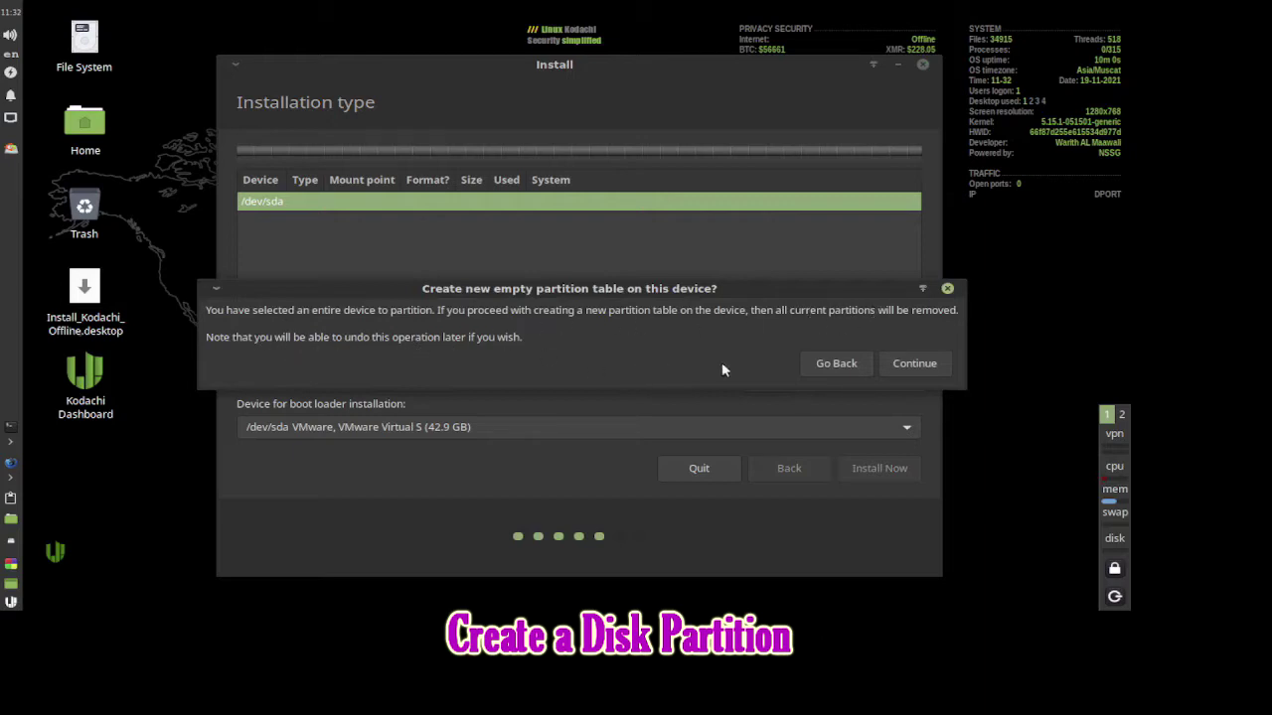
{"action": "left_click", "coordinate": [903, 362]}
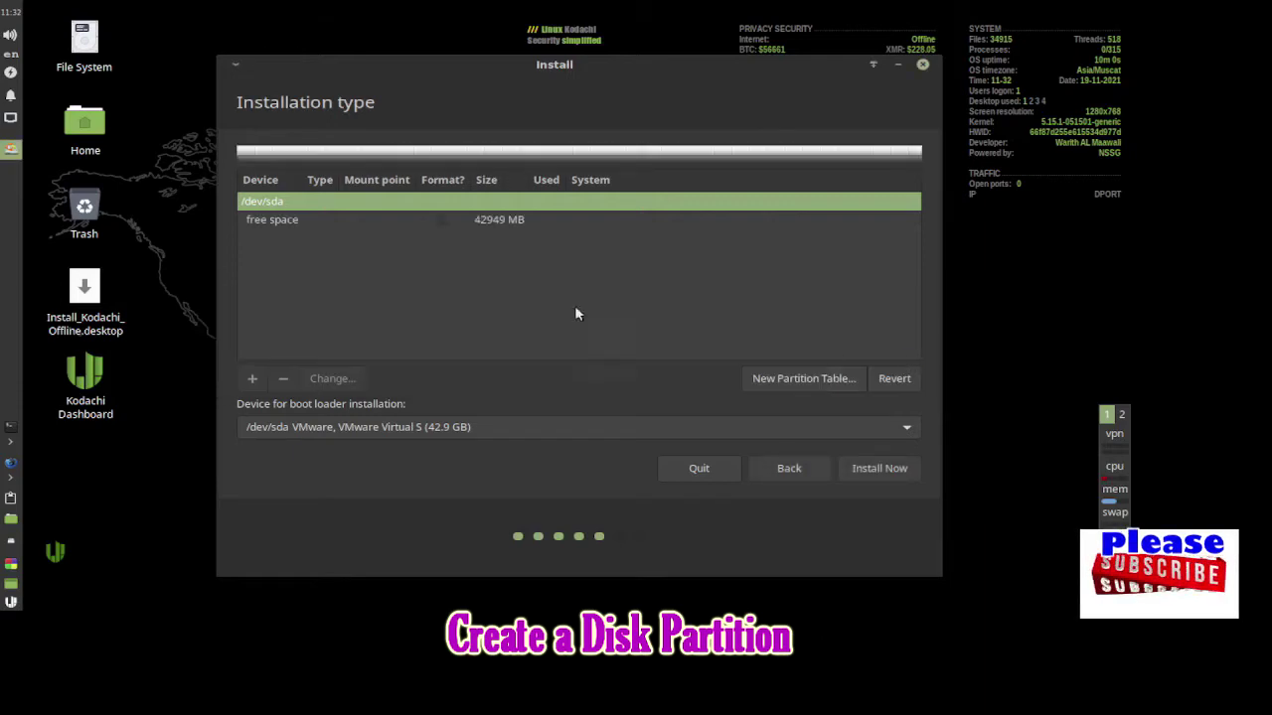
Create a 4096 MB primary swap area partition at the beginning of the free space
{"action": "left_click", "coordinate": [283, 222]}
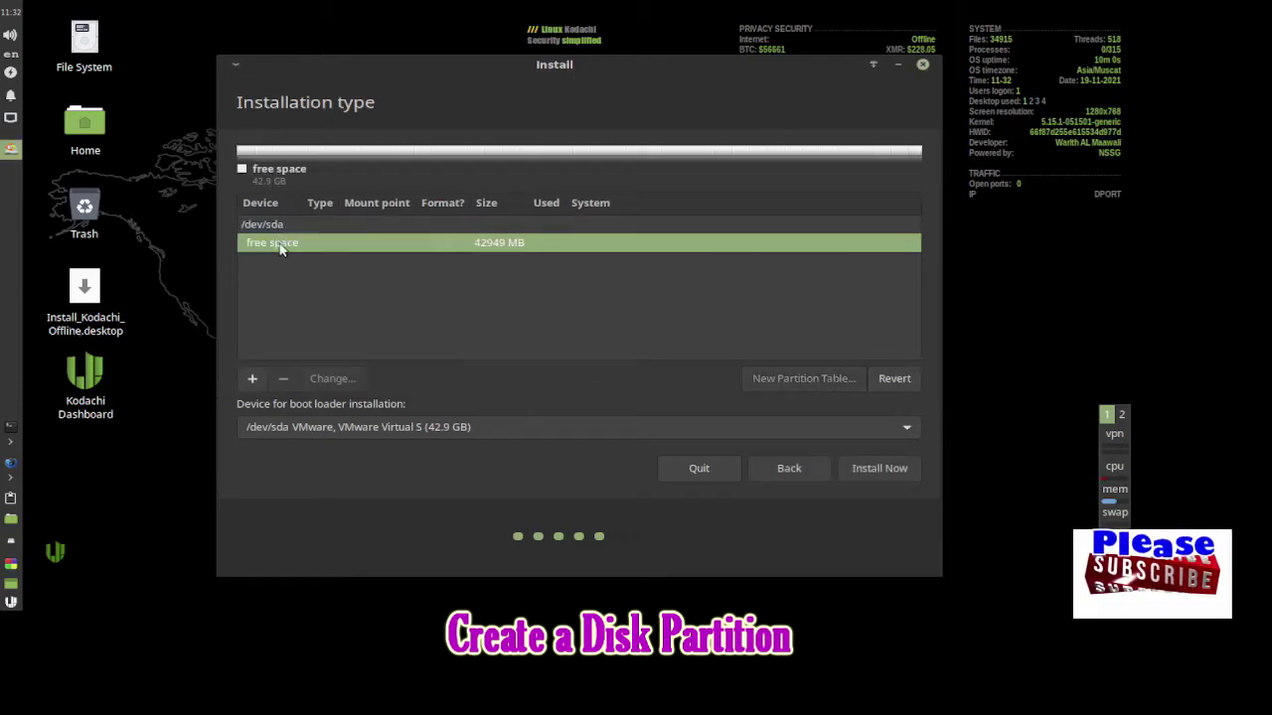
{"action": "left_click", "coordinate": [252, 378]}
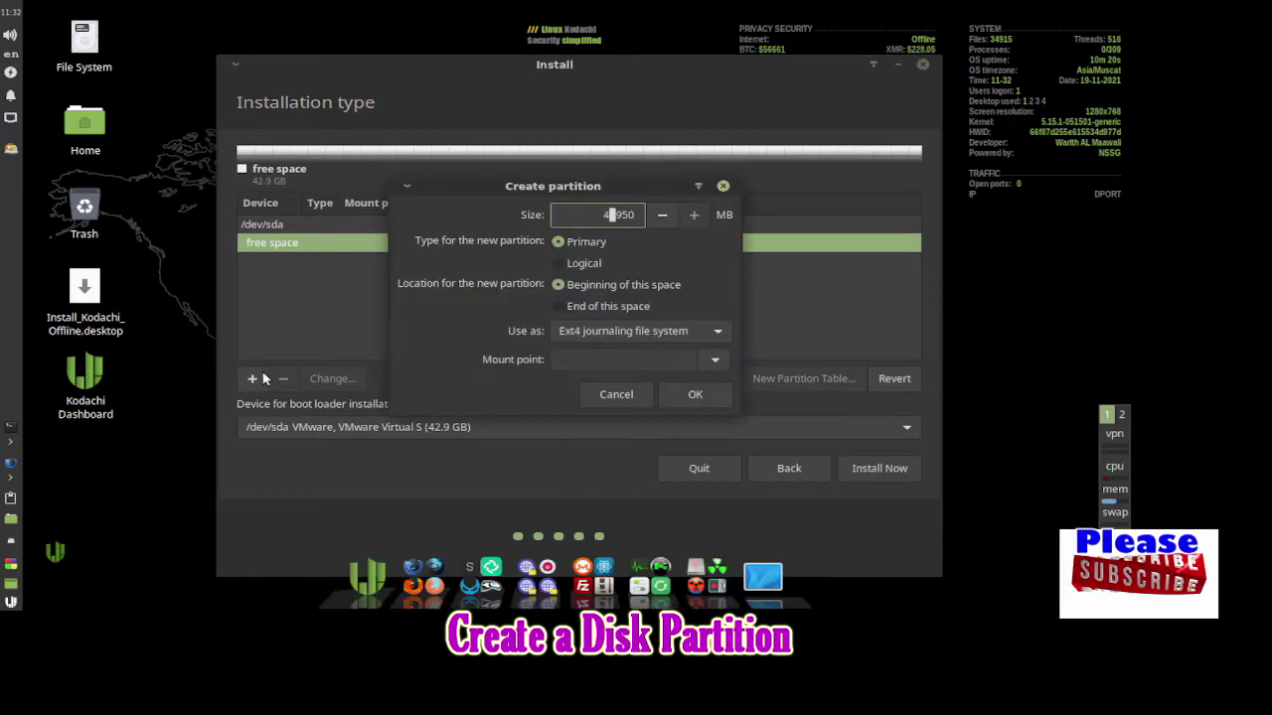
{"action": "left_click_drag", "start_coordinate": [636, 215], "coordinate": [597, 216]}
{"action": "type", "text": "4096"}
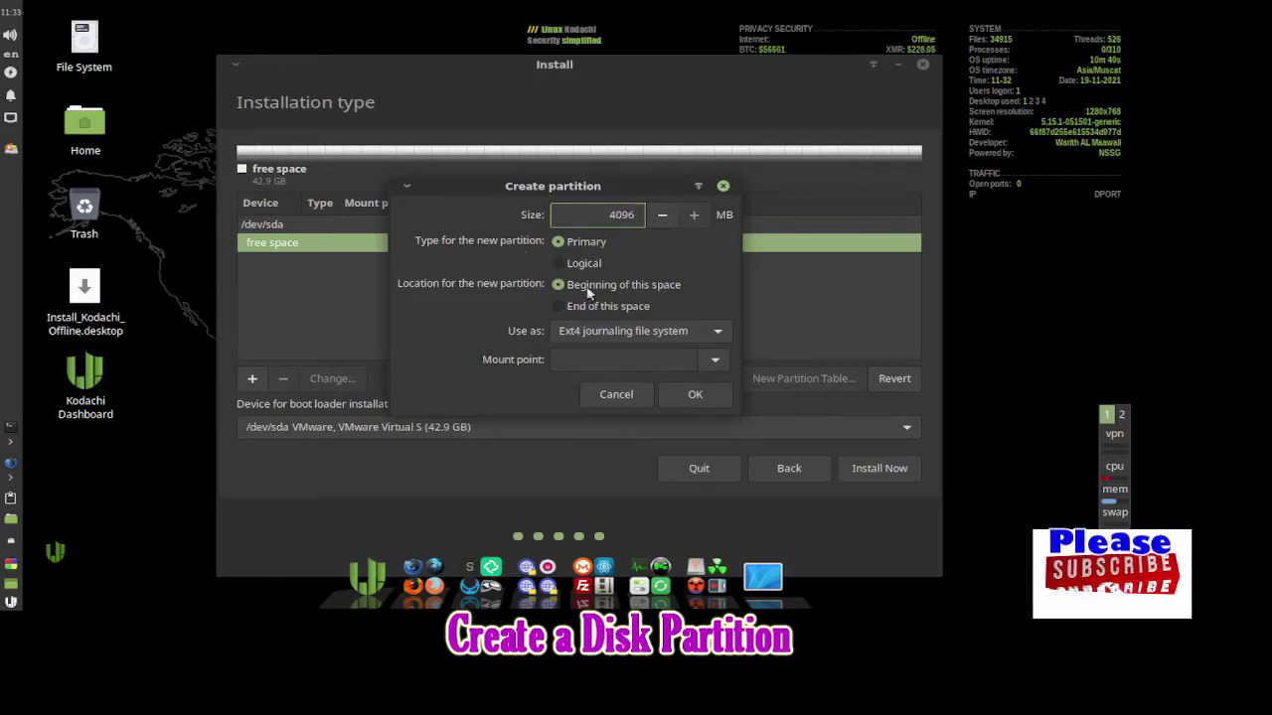
{"action": "left_click", "coordinate": [720, 336]}
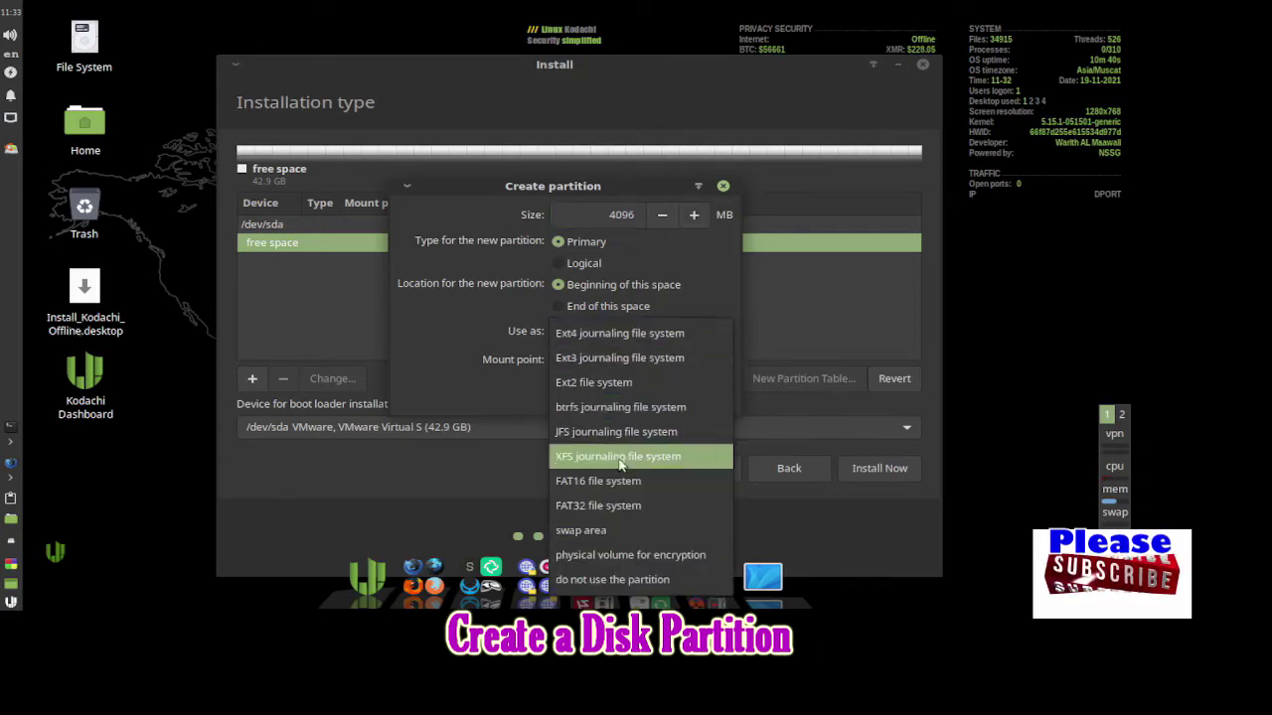
{"action": "left_click", "coordinate": [603, 534]}
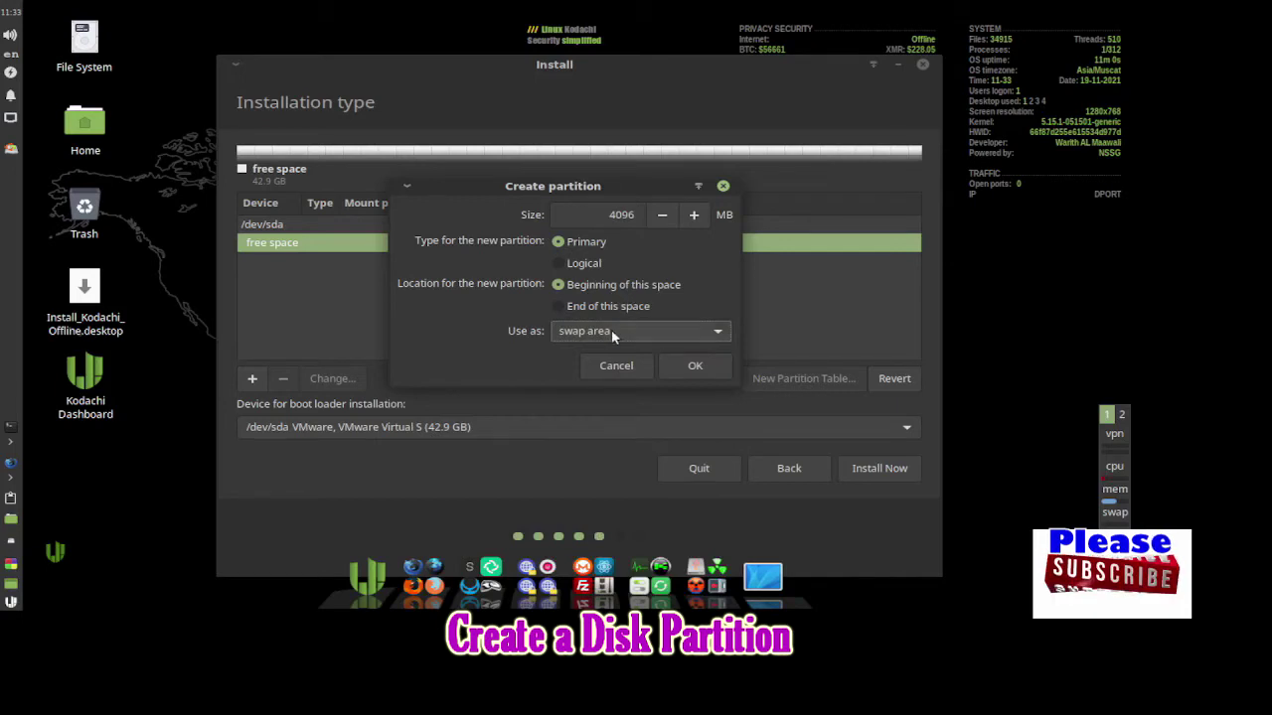
{"action": "left_click", "coordinate": [696, 366]}
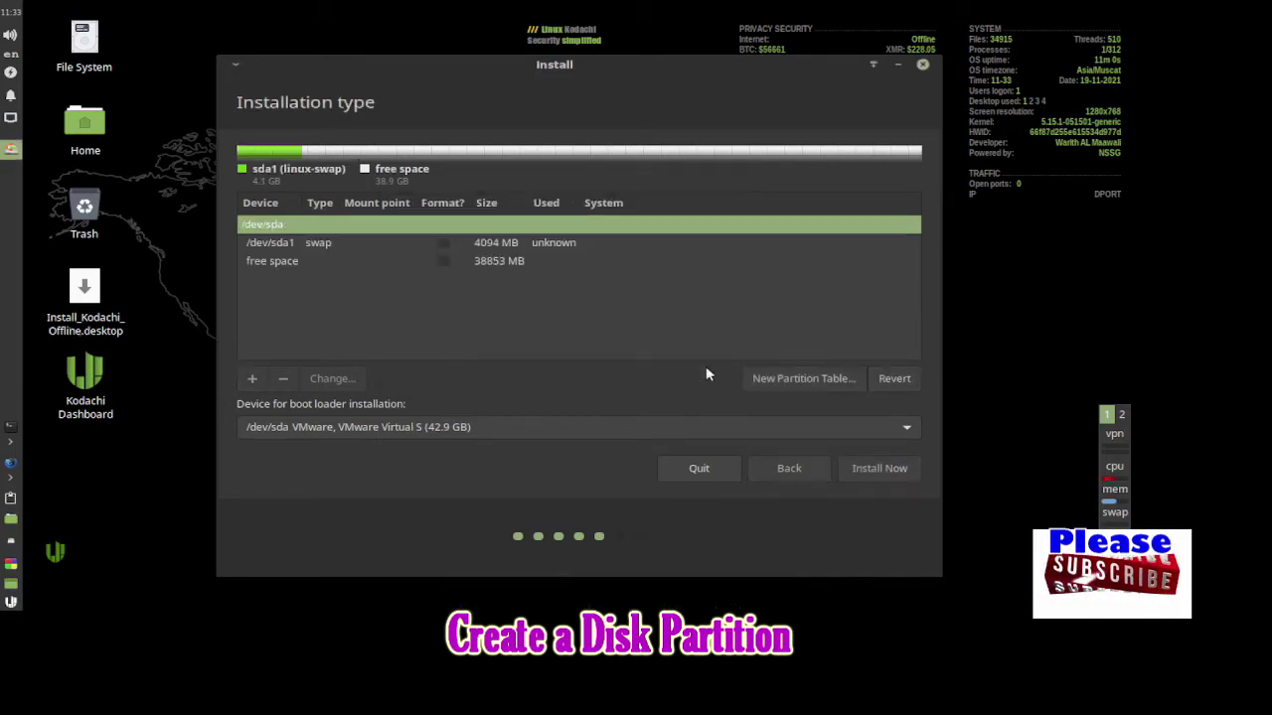
Create a 20000 MB primary Ext4 partition at the beginning of the free space with mount point /
{"action": "left_click", "coordinate": [276, 264]}
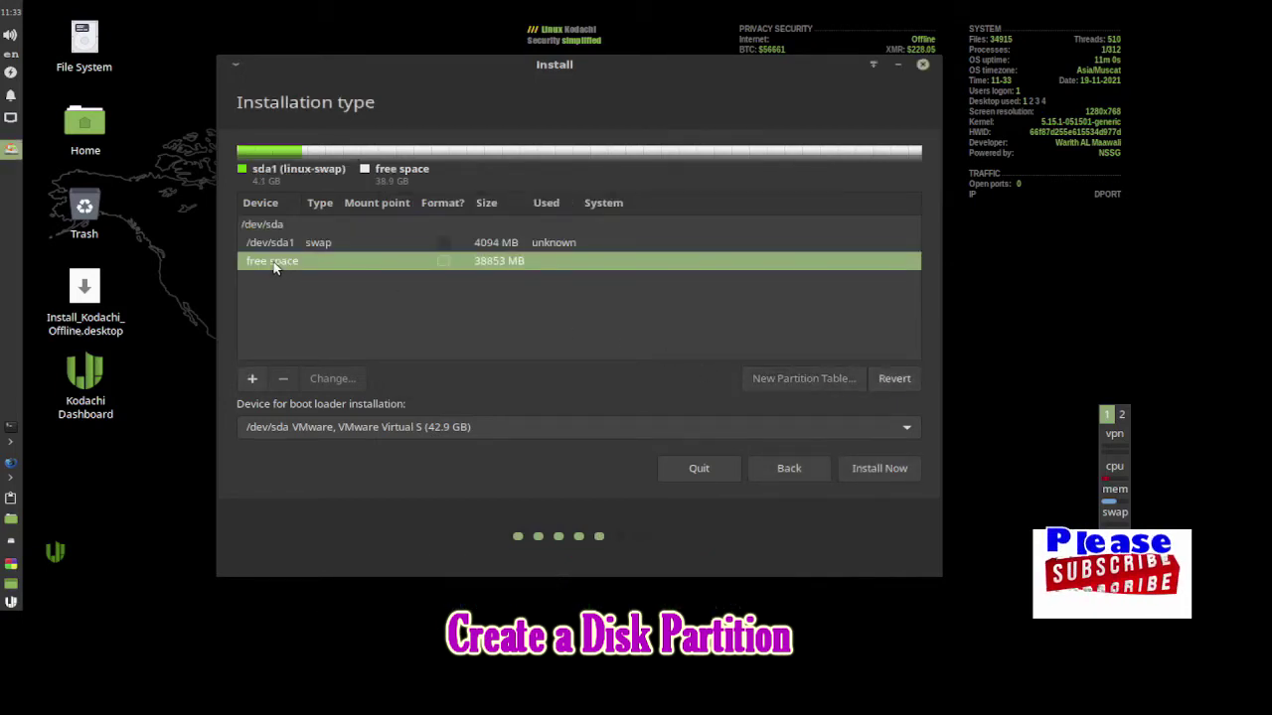
{"action": "left_click", "coordinate": [254, 382]}
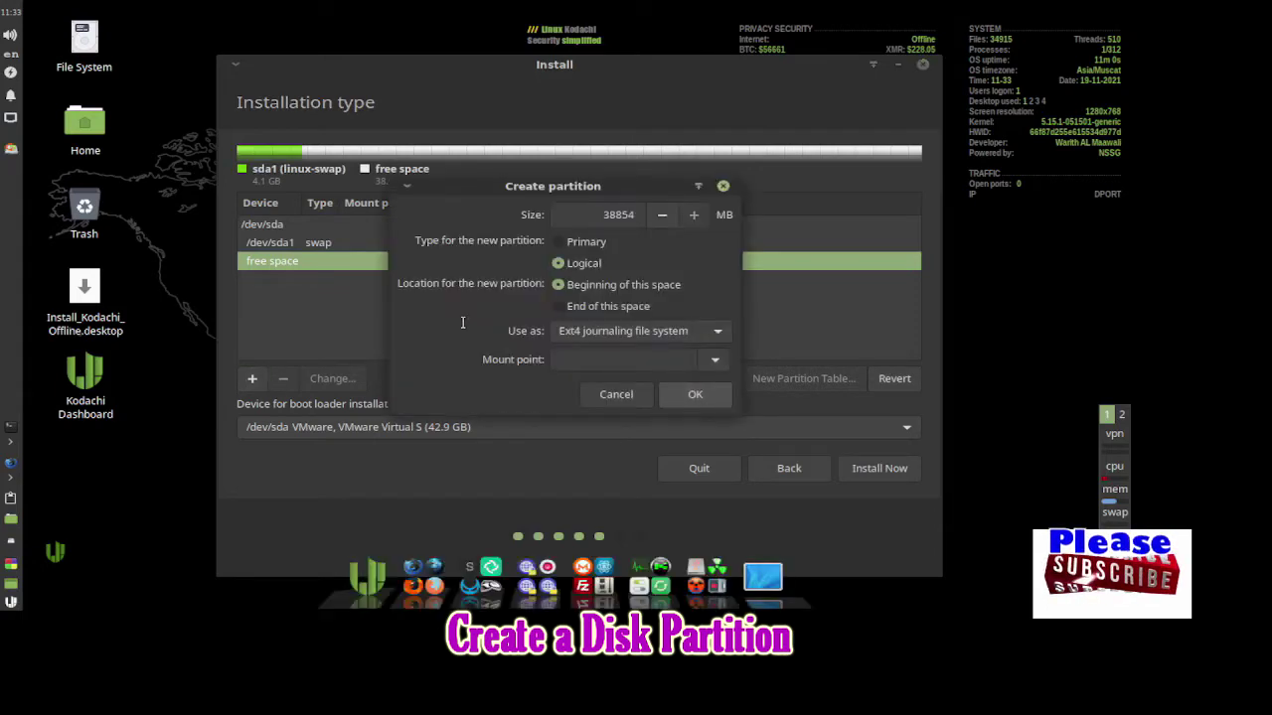
{"action": "double_click", "coordinate": [604, 213]}
{"action": "type", "text": "2000"}
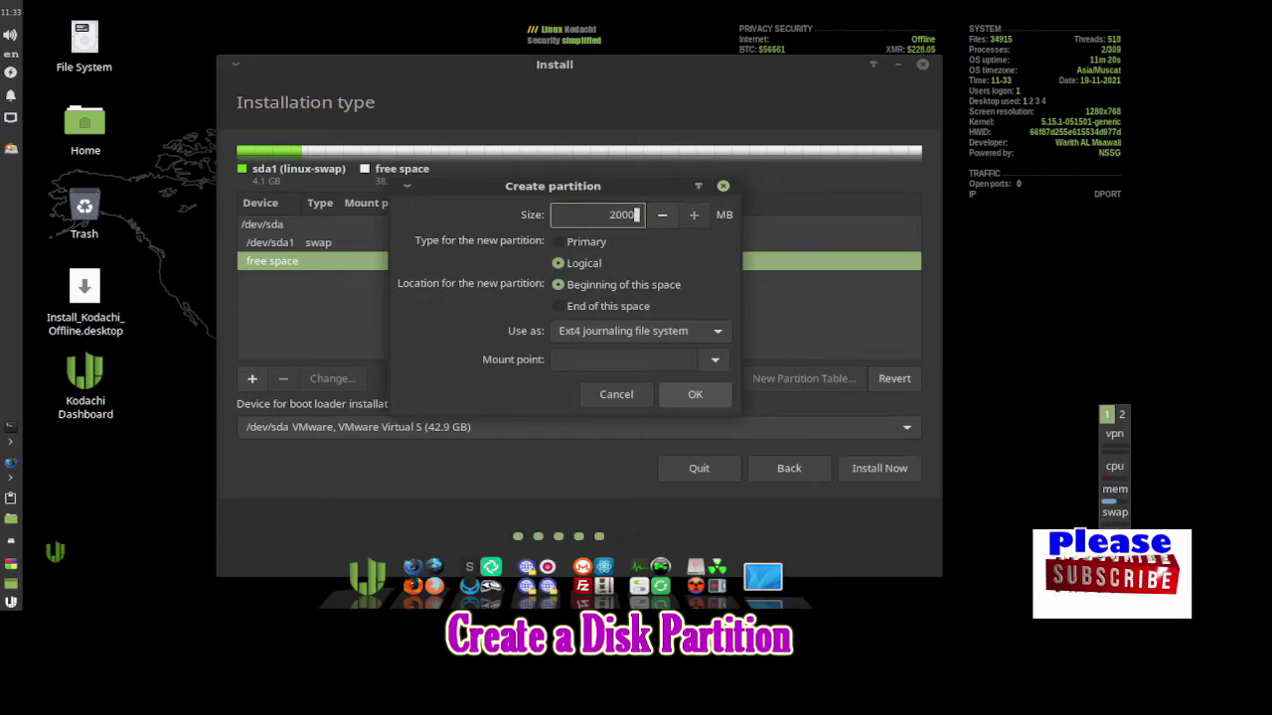
{"action": "type", "text": "0"}
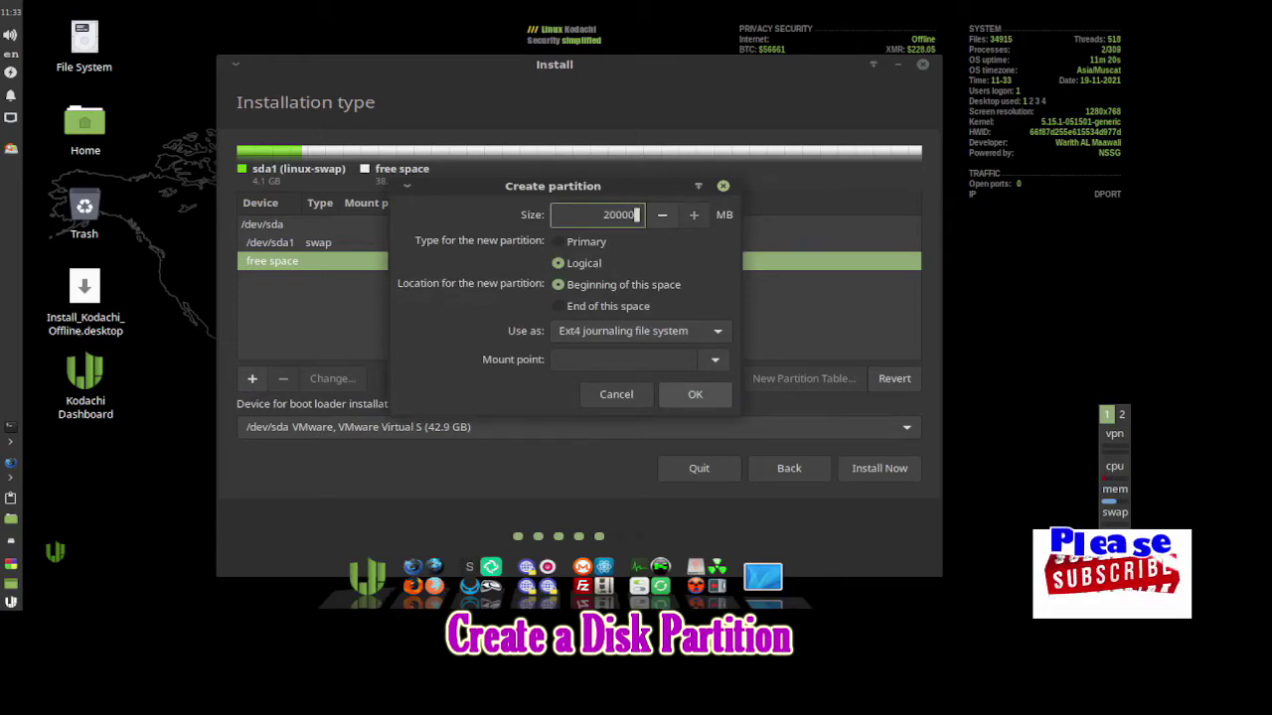
{"action": "left_click", "coordinate": [565, 243]}
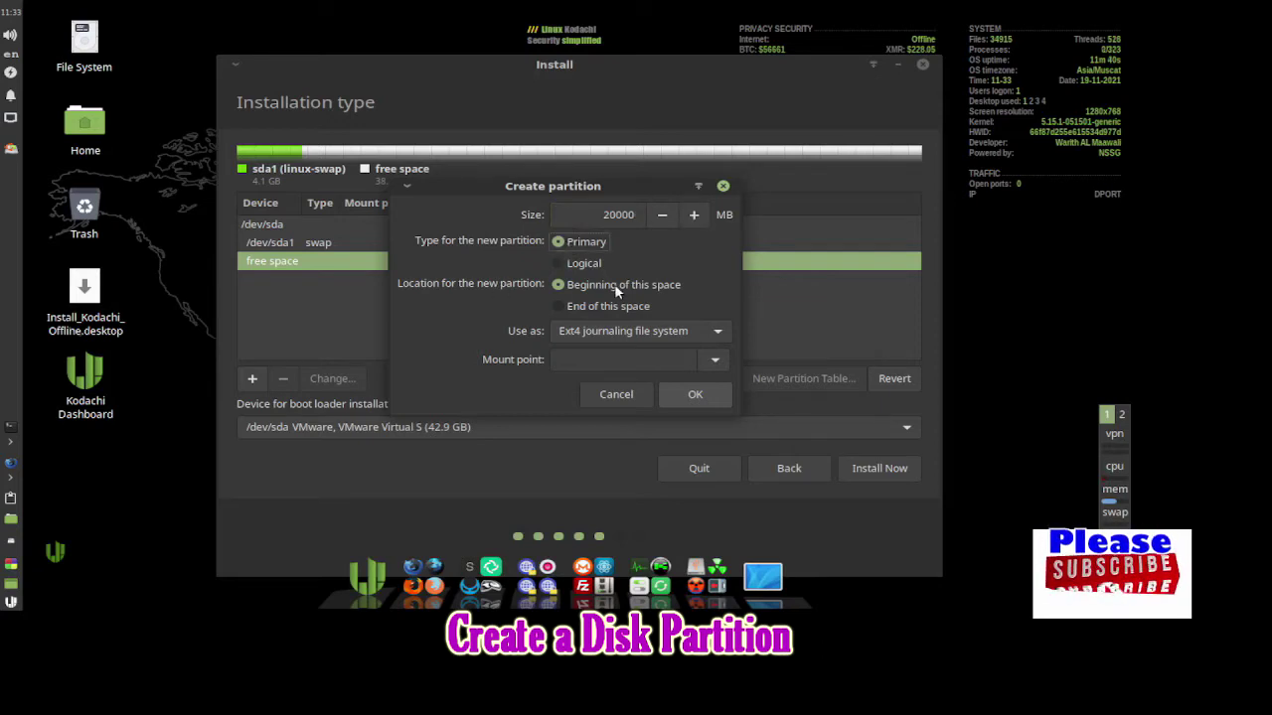
{"action": "left_click", "coordinate": [715, 333]}
{"action": "left_click", "coordinate": [714, 335]}
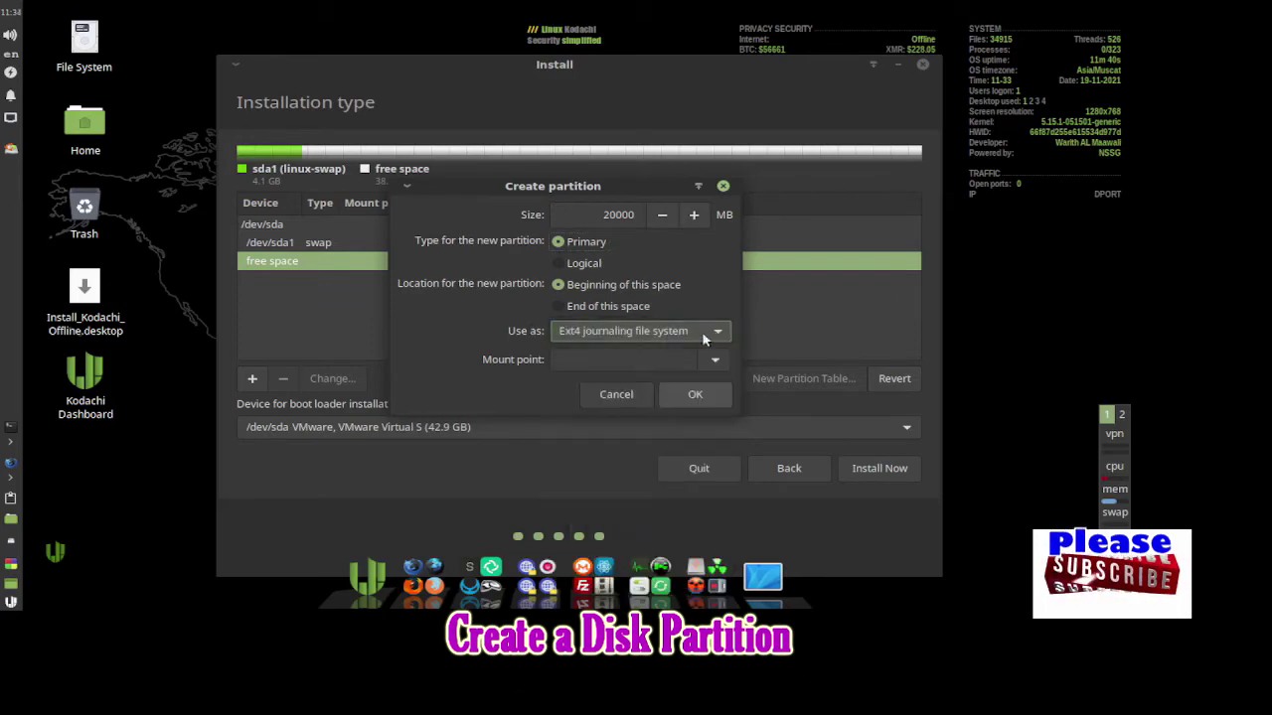
{"action": "left_click", "coordinate": [712, 363]}
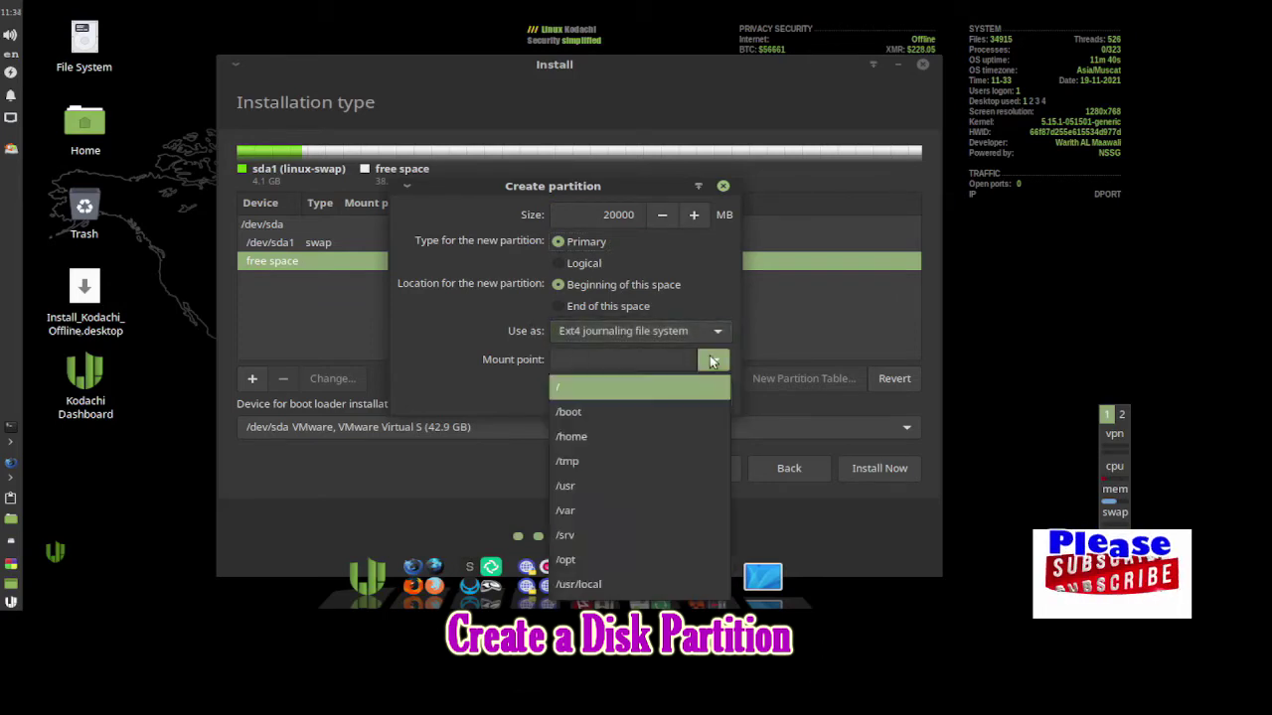
{"action": "left_click", "coordinate": [555, 389]}
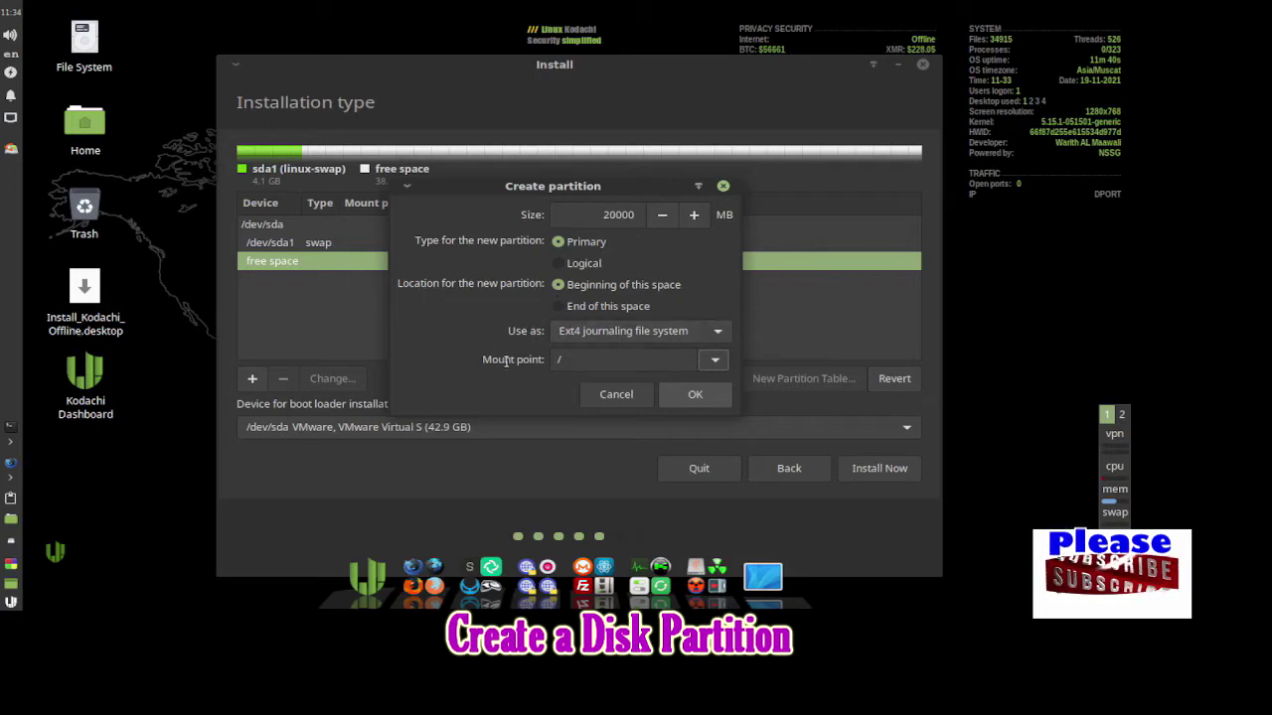
{"action": "left_click", "coordinate": [692, 394]}
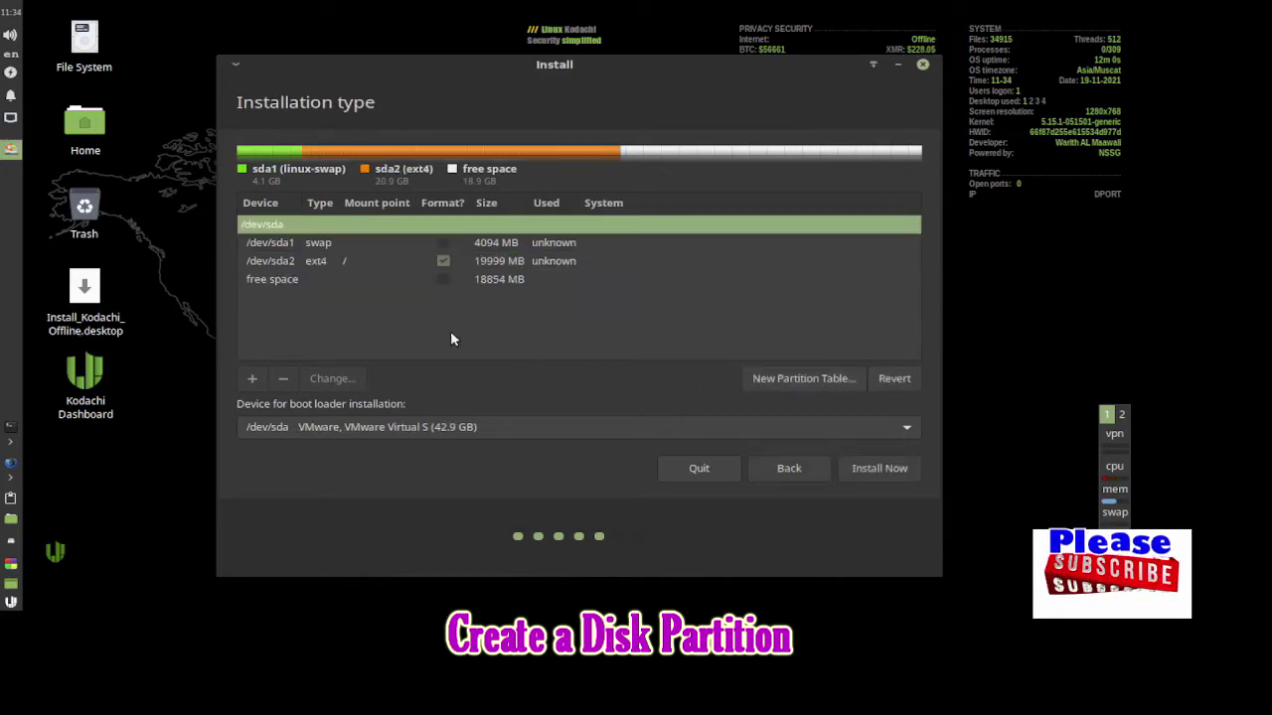
Create a primary Ext4 partition from all the remaining free space with mount point /home
{"action": "left_click", "coordinate": [278, 287]}
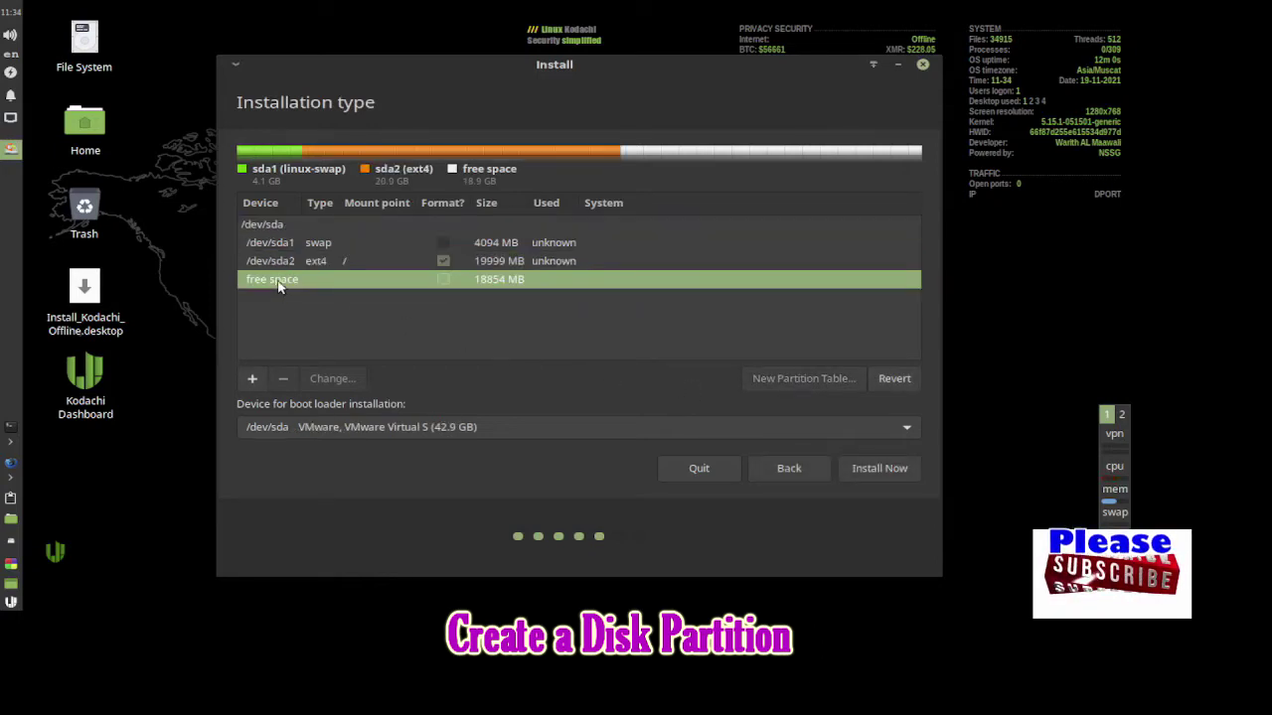
{"action": "left_click", "coordinate": [253, 380]}
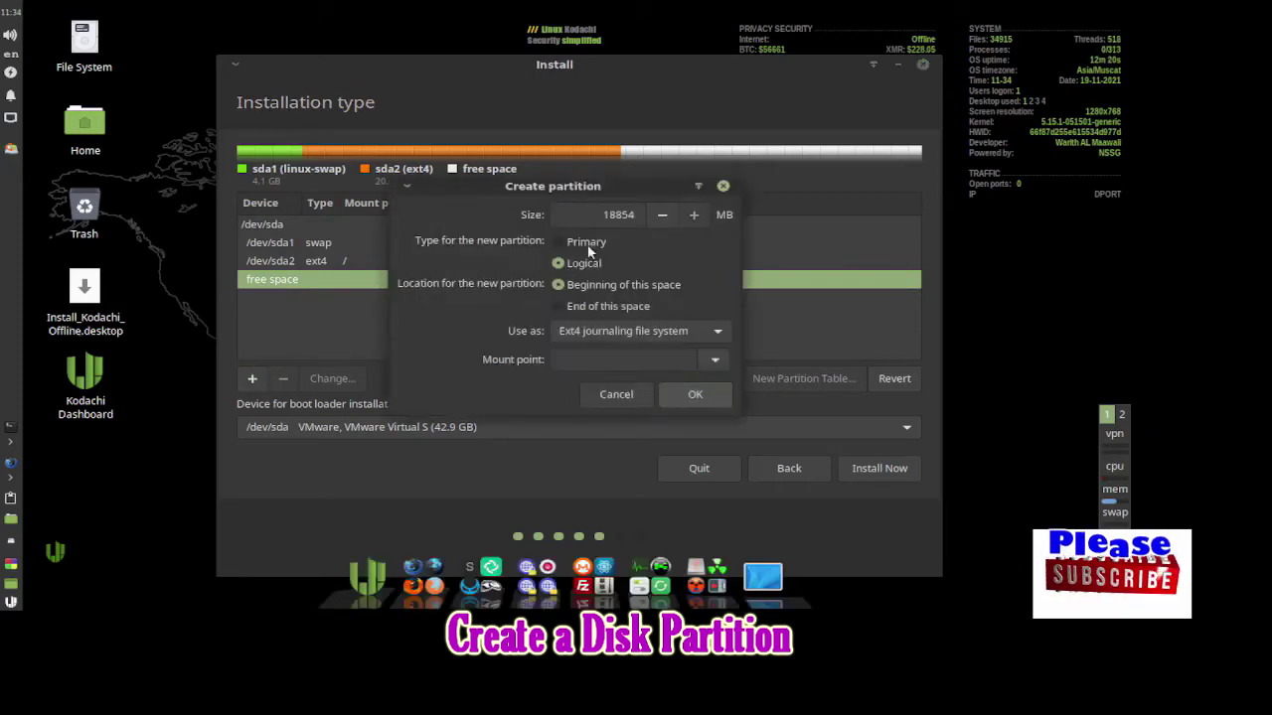
{"action": "left_click_drag", "start_coordinate": [606, 213], "coordinate": [652, 215]}
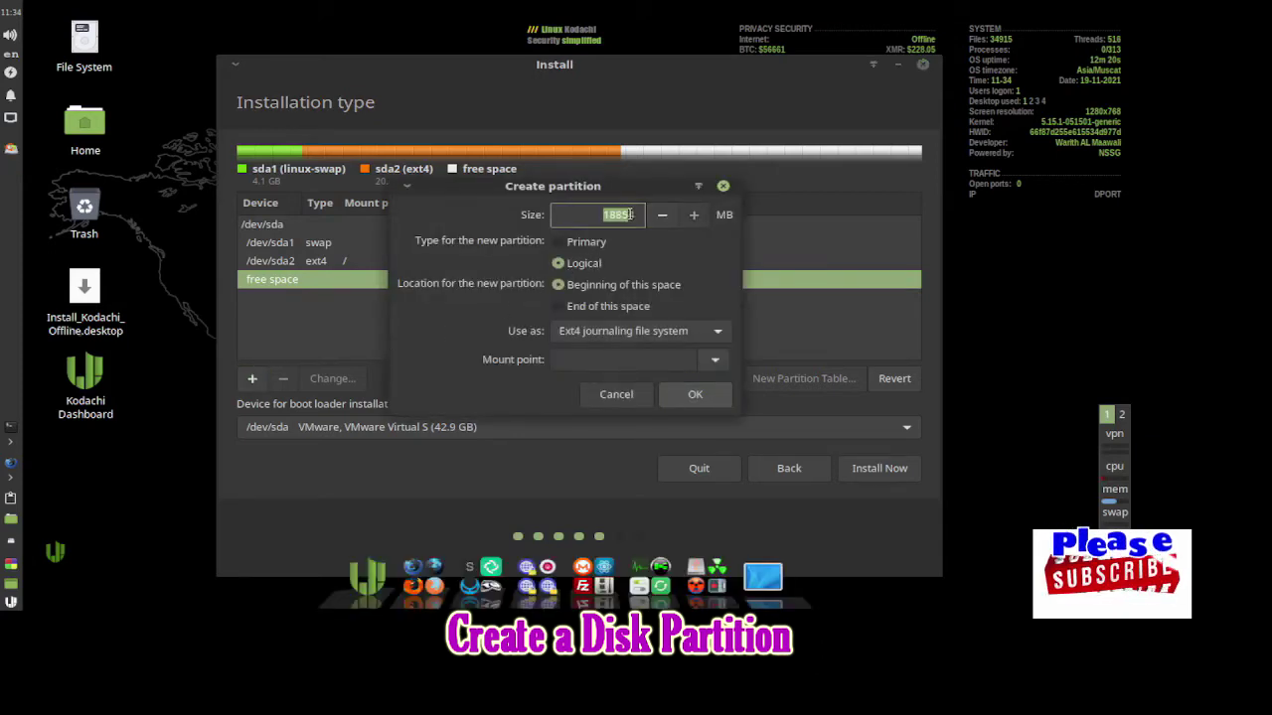
{"action": "left_click", "coordinate": [561, 245]}
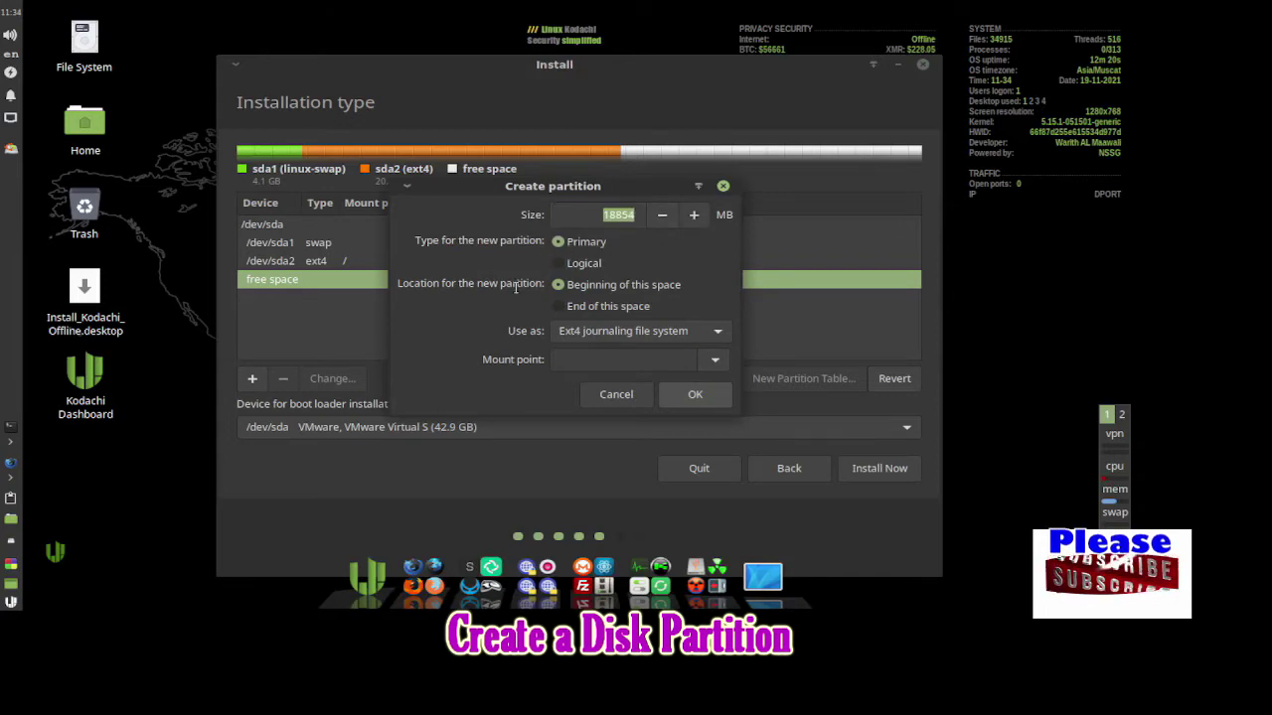
{"action": "left_click", "coordinate": [723, 331]}
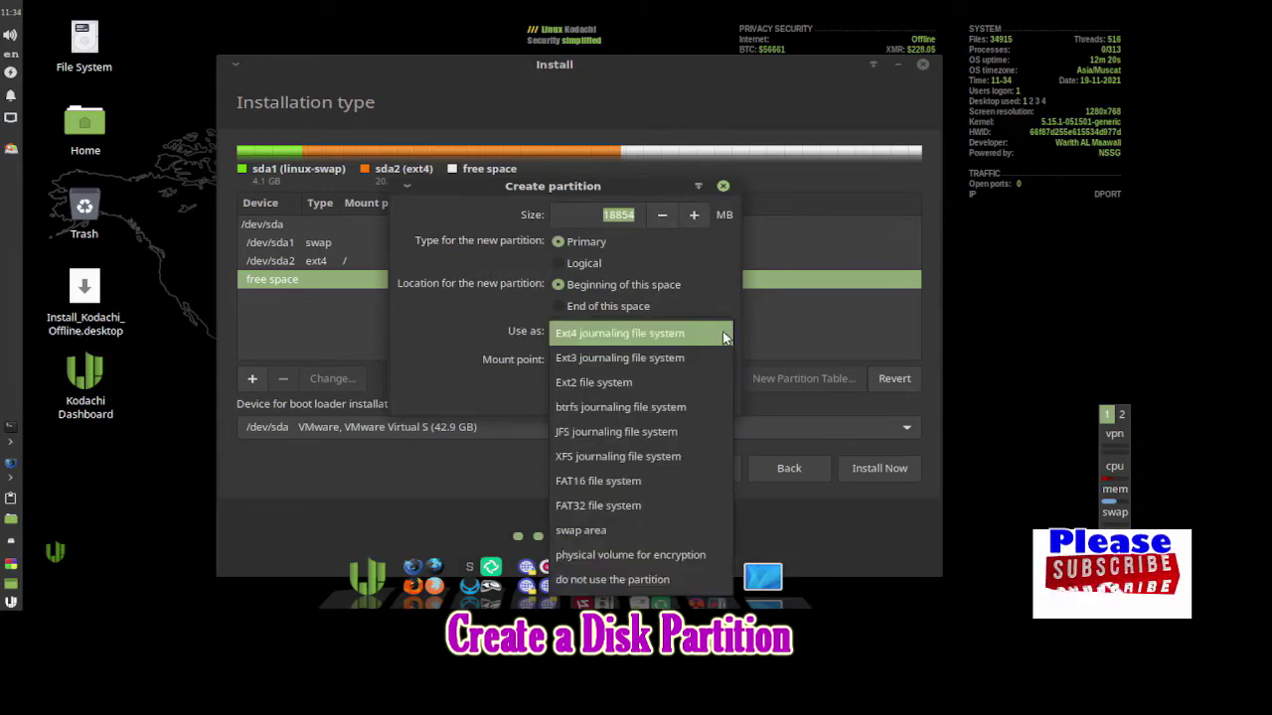
{"action": "left_click", "coordinate": [722, 333]}
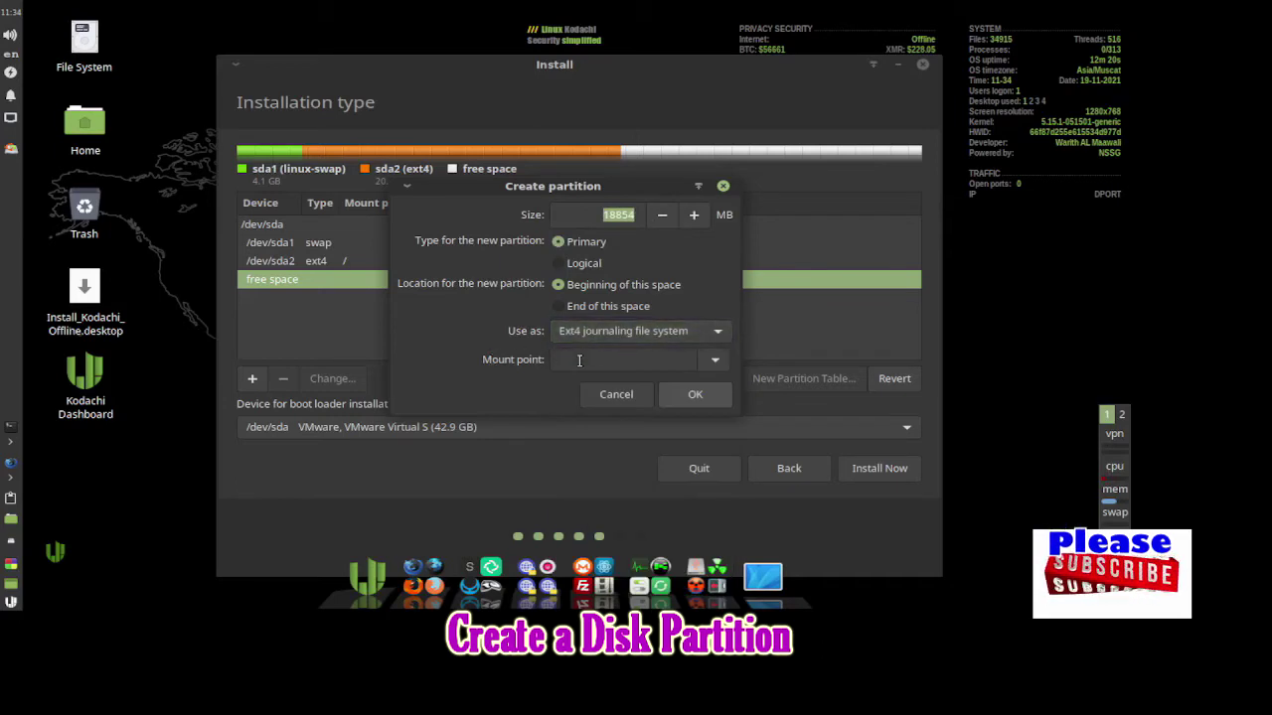
{"action": "left_click", "coordinate": [717, 362]}
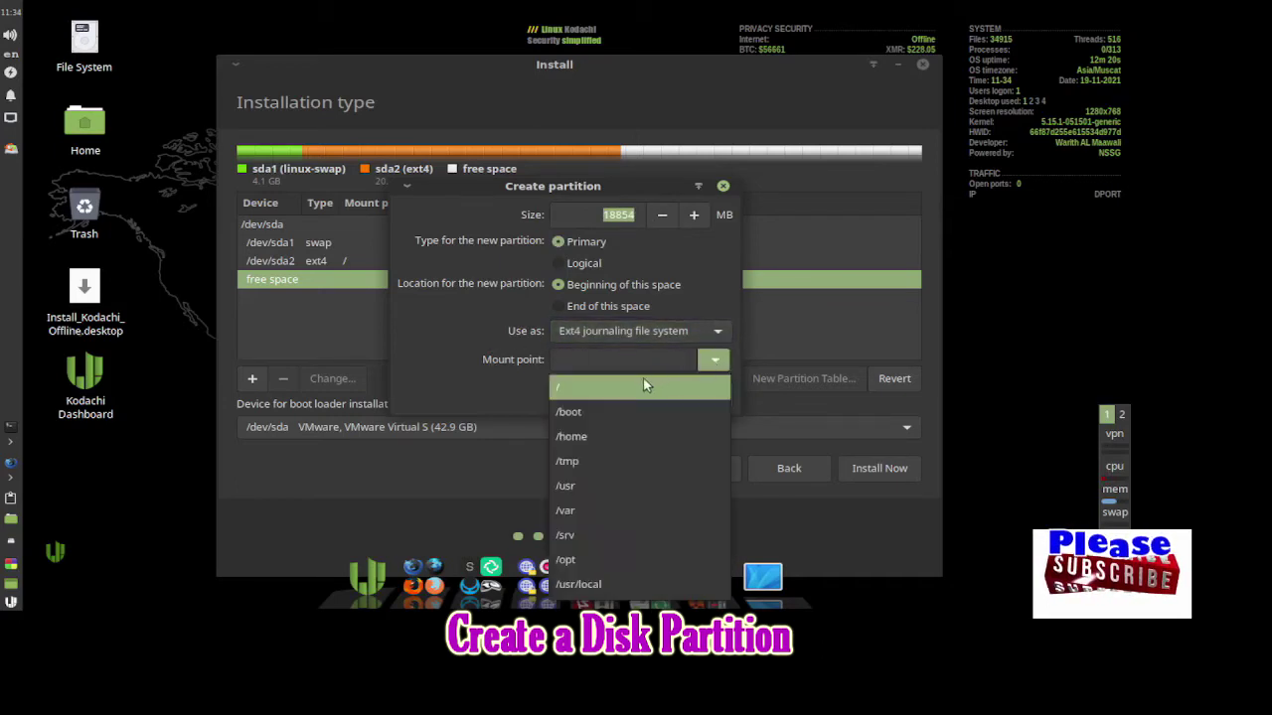
{"action": "left_click", "coordinate": [641, 436]}
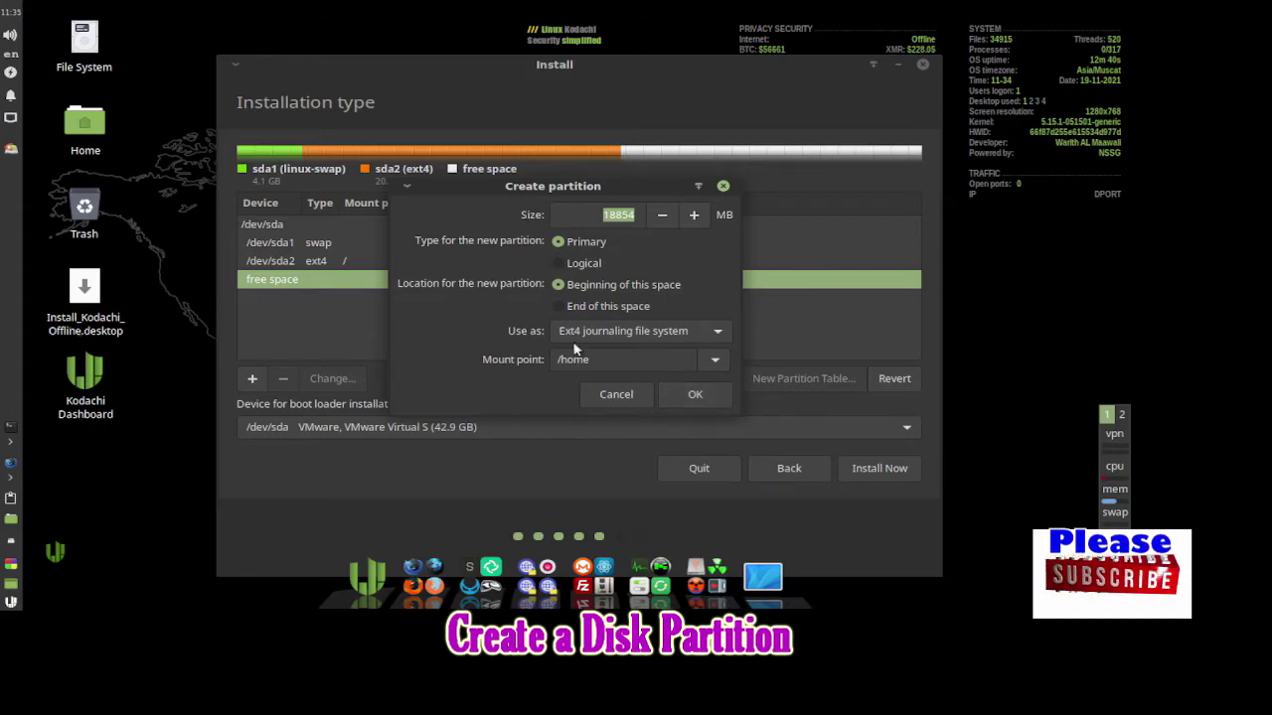
{"action": "left_click", "coordinate": [702, 393]}
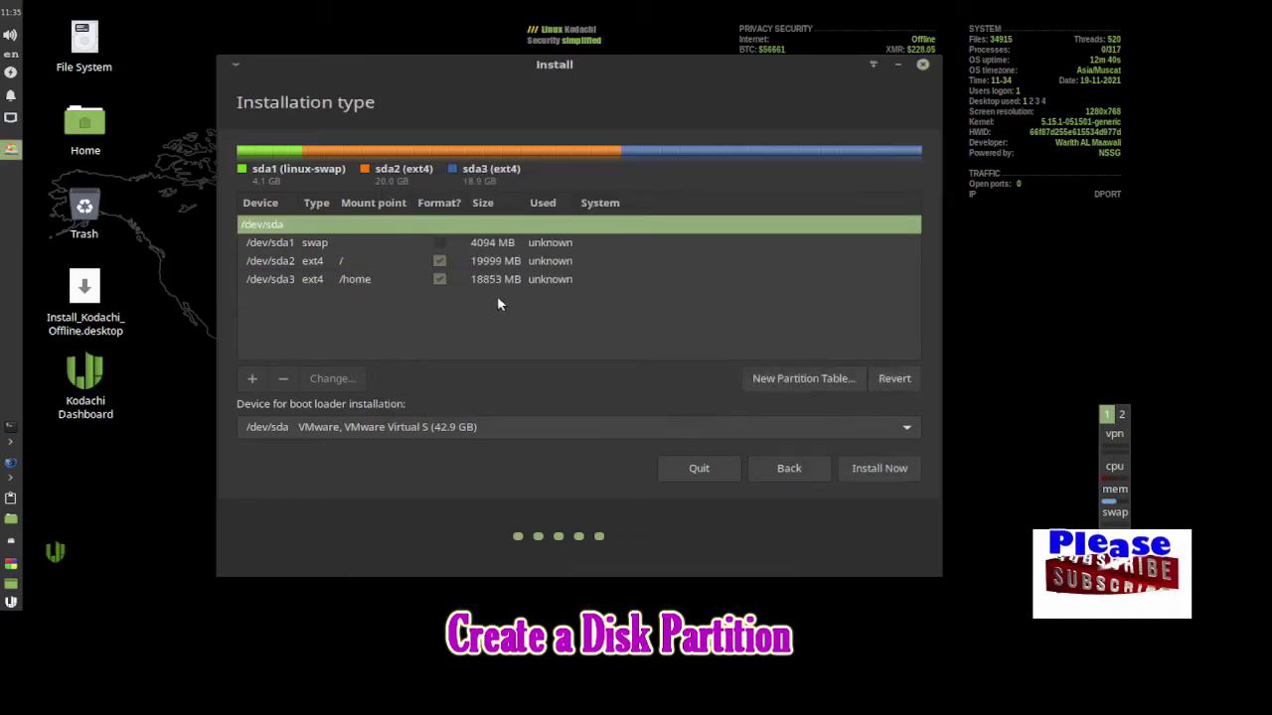
Start the installation with /dev/sda as the boot loader device and approve writing the partition changes to the disk
{"action": "left_click", "coordinate": [277, 242]}
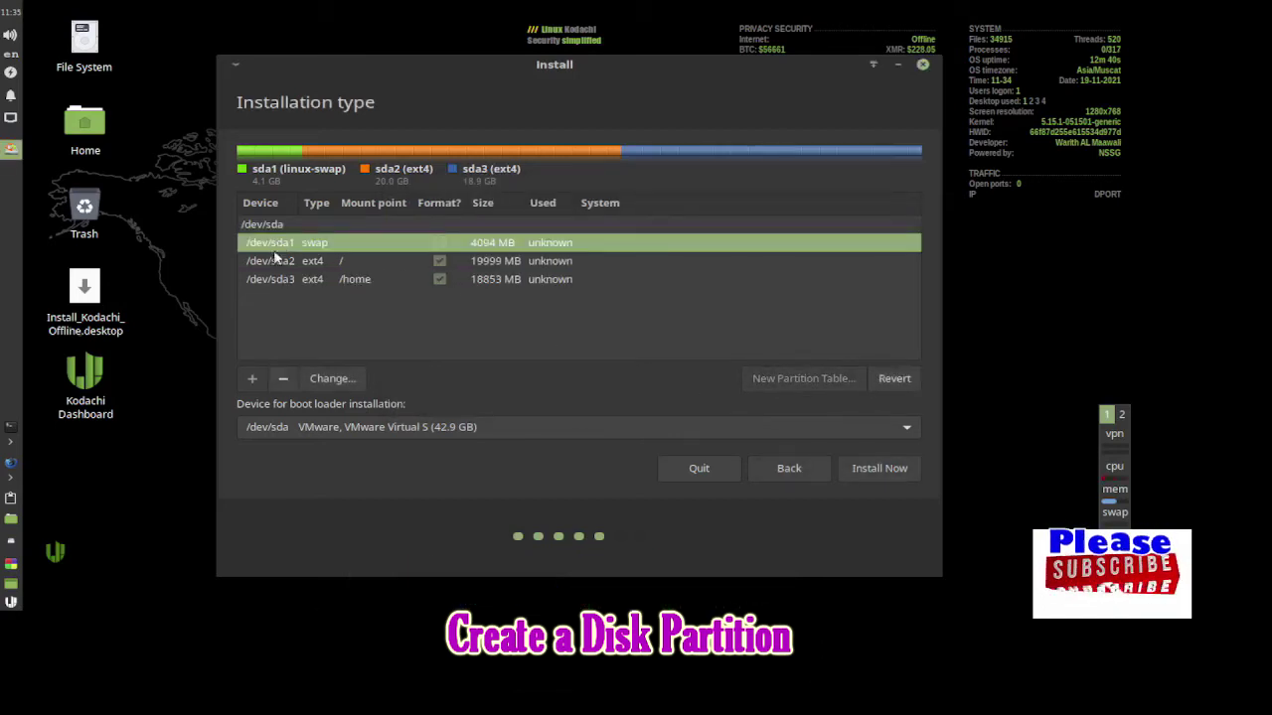
{"action": "left_click", "coordinate": [275, 261]}
{"action": "left_click", "coordinate": [272, 281]}
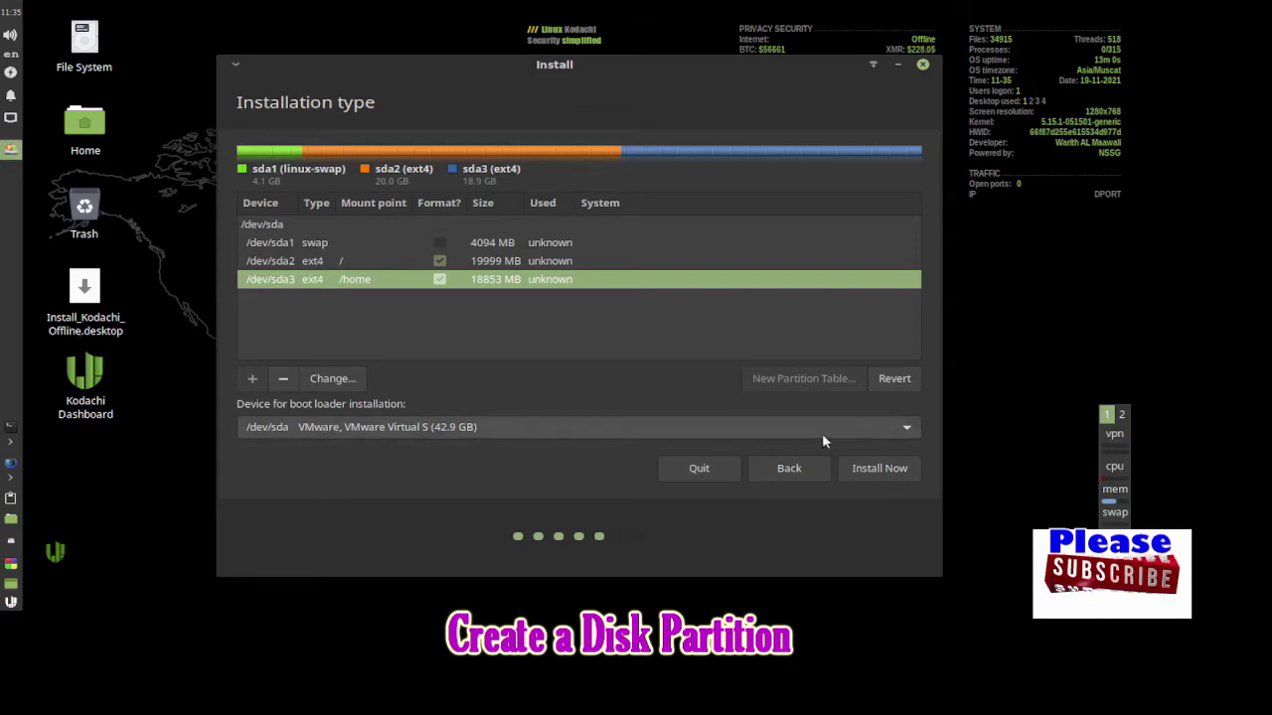
{"action": "left_click", "coordinate": [913, 433]}
{"action": "left_click", "coordinate": [899, 429]}
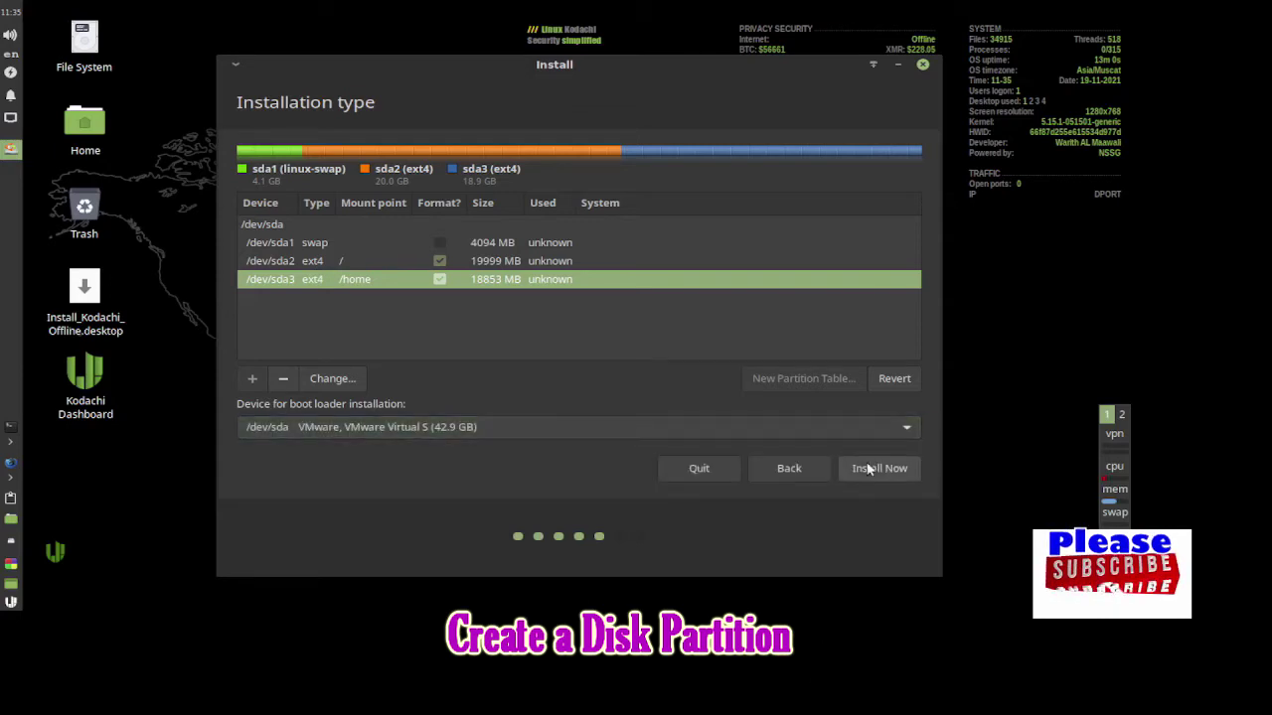
{"action": "left_click", "coordinate": [867, 469]}
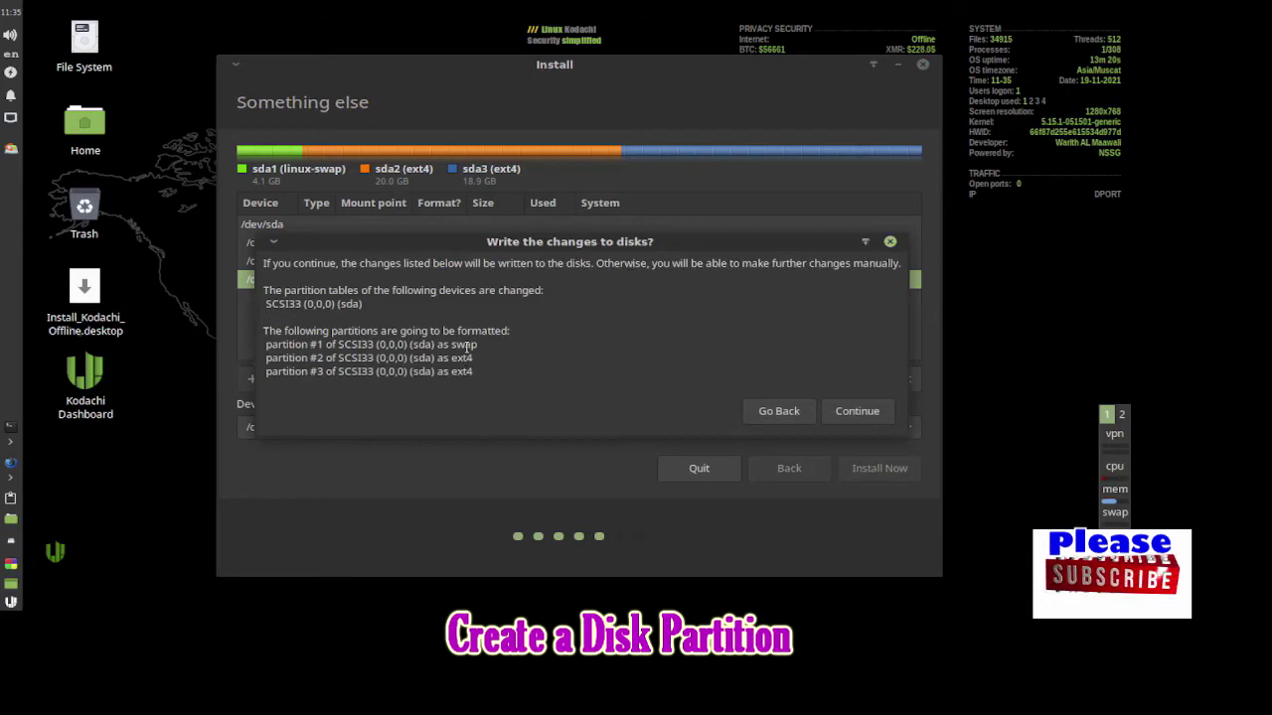
{"action": "left_click", "coordinate": [857, 411]}
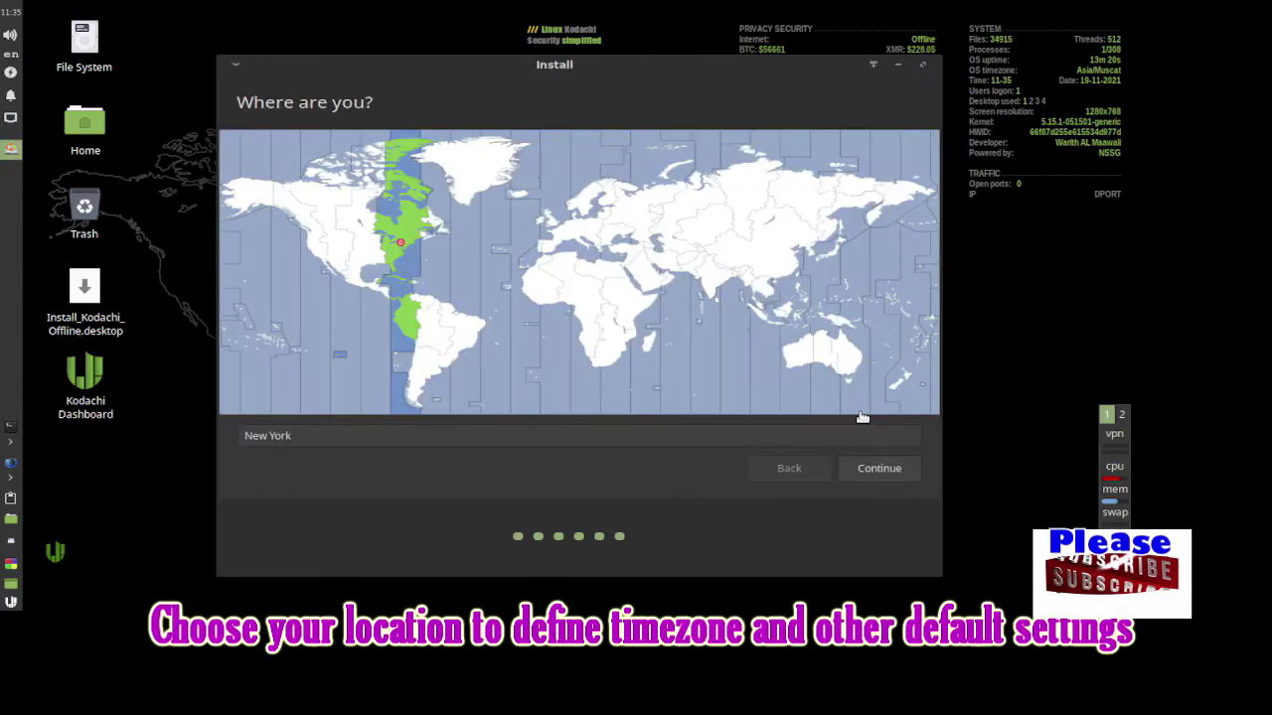
Set the location to Manila, continue the installation, and restart the computer once it has finished
{"action": "left_click", "coordinate": [805, 301]}
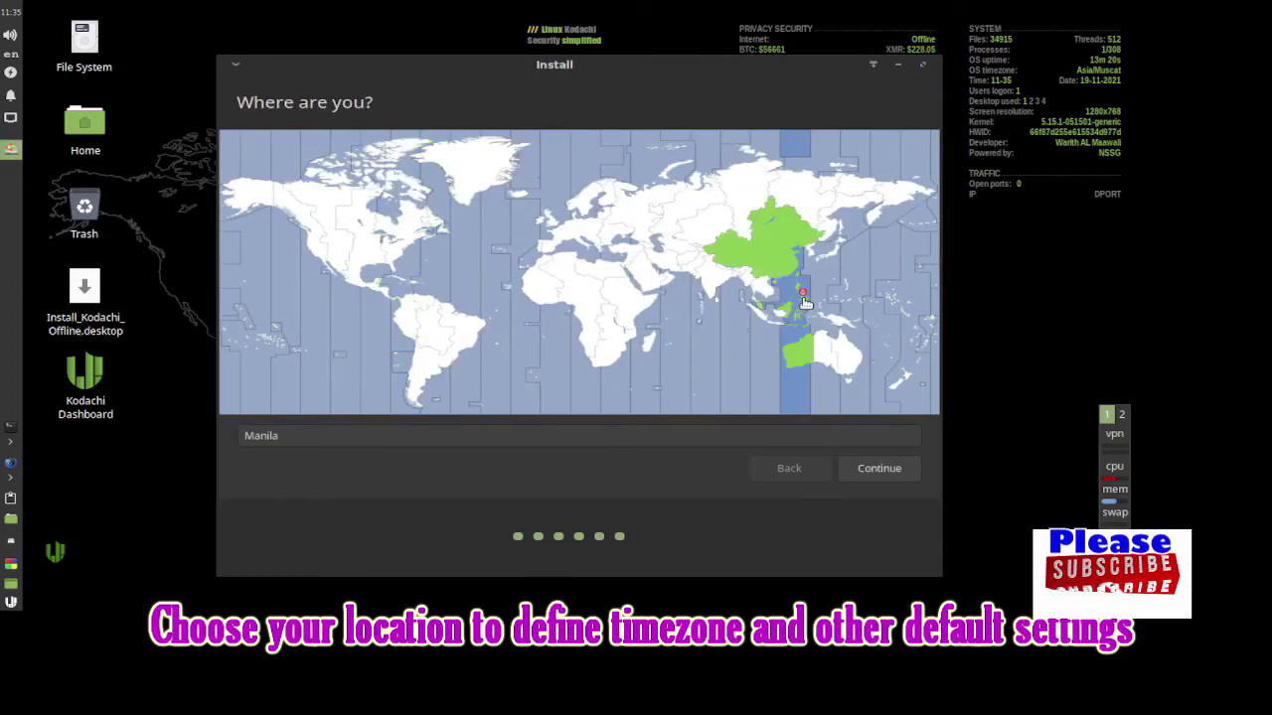
{"action": "left_click", "coordinate": [875, 469]}
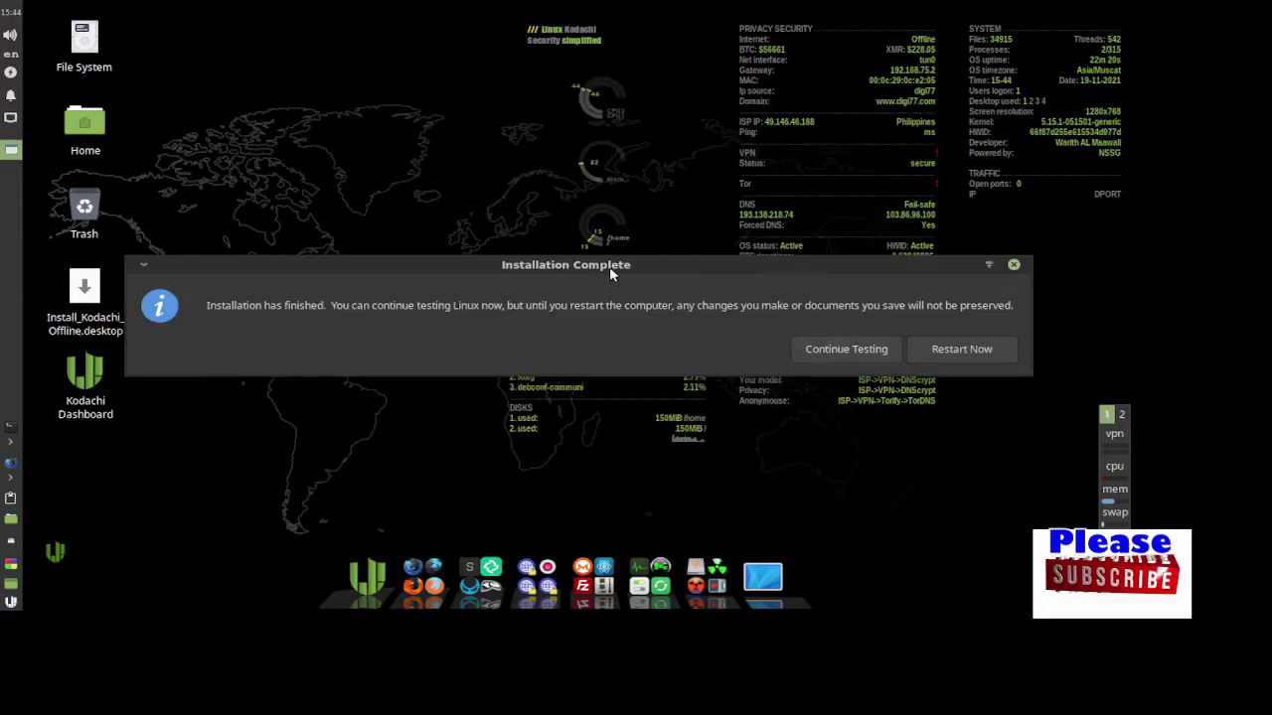
{"action": "left_click", "coordinate": [969, 354]}
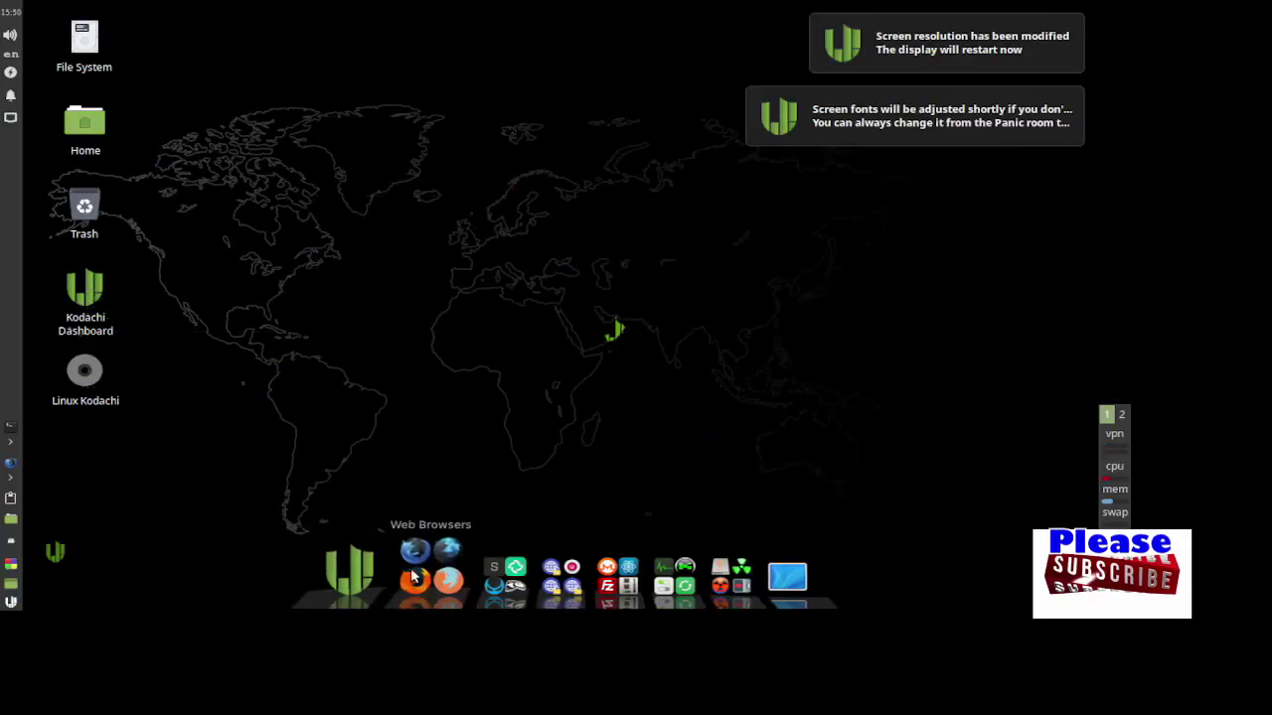
Look through the dock's app groups, from Web Browsers through Other Apps and System apps to Extra tools
{"action": "mouse_move", "coordinate": [415, 576]}
{"action": "mouse_move", "coordinate": [464, 568]}
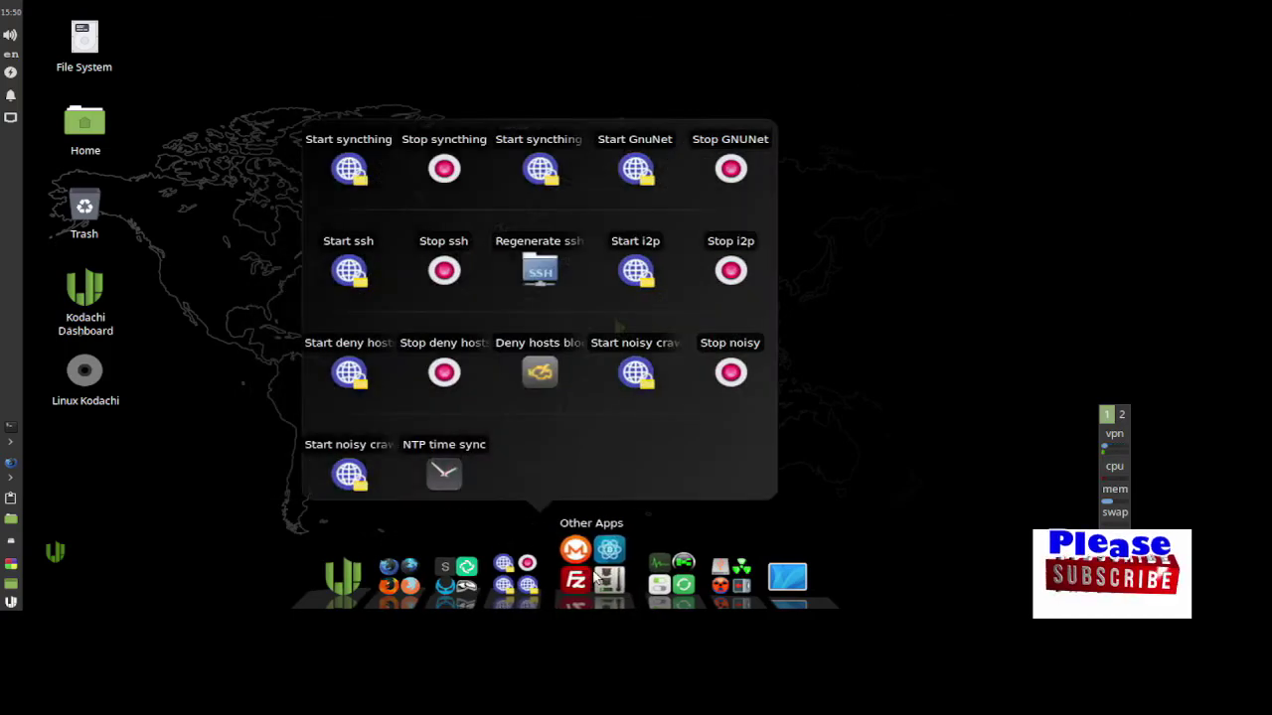
{"action": "mouse_move", "coordinate": [596, 581]}
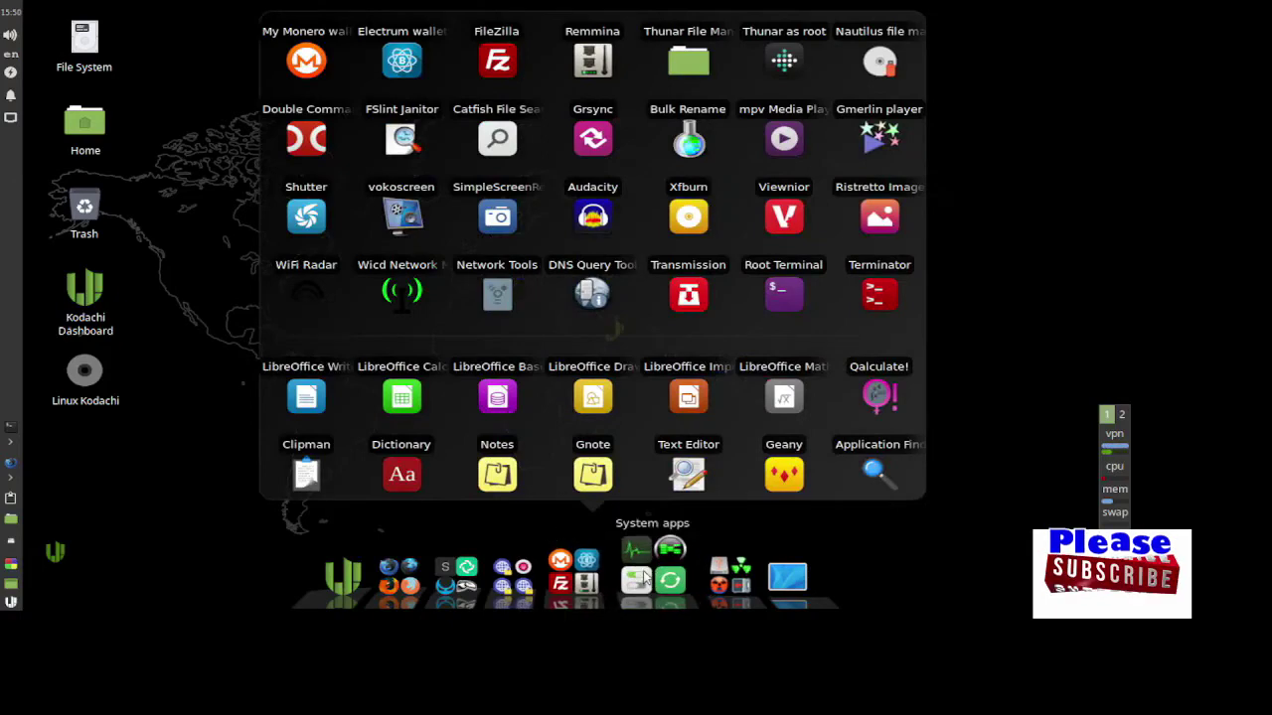
{"action": "mouse_move", "coordinate": [646, 580]}
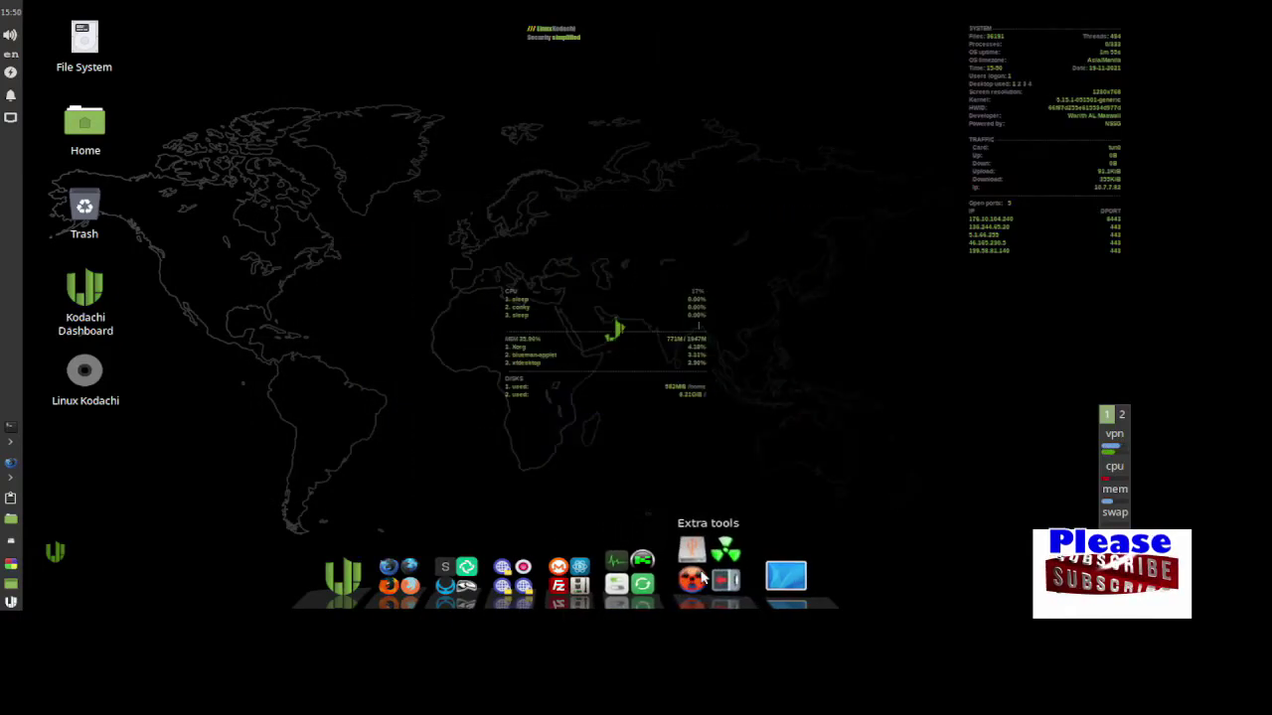
{"action": "mouse_move", "coordinate": [711, 579]}
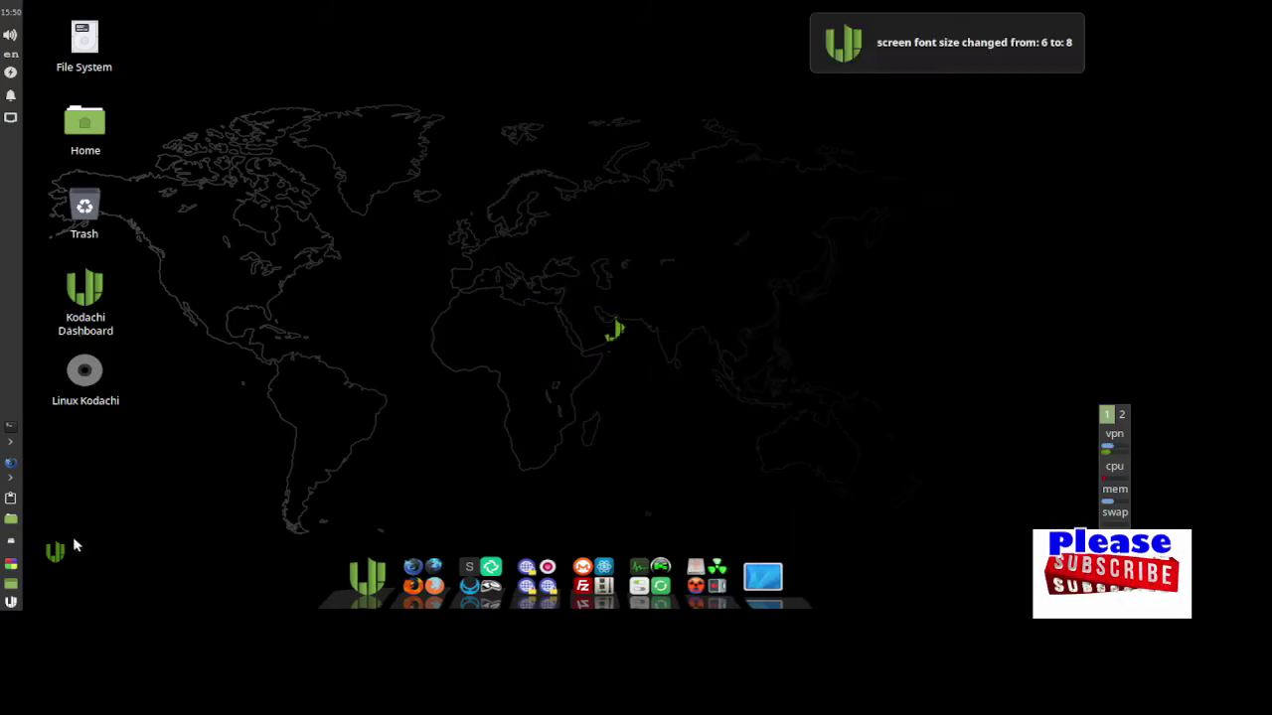
Look through the application categories, including Office, Internet, Education, Accessories and Settings, and close the application list
{"action": "left_click", "coordinate": [12, 604]}
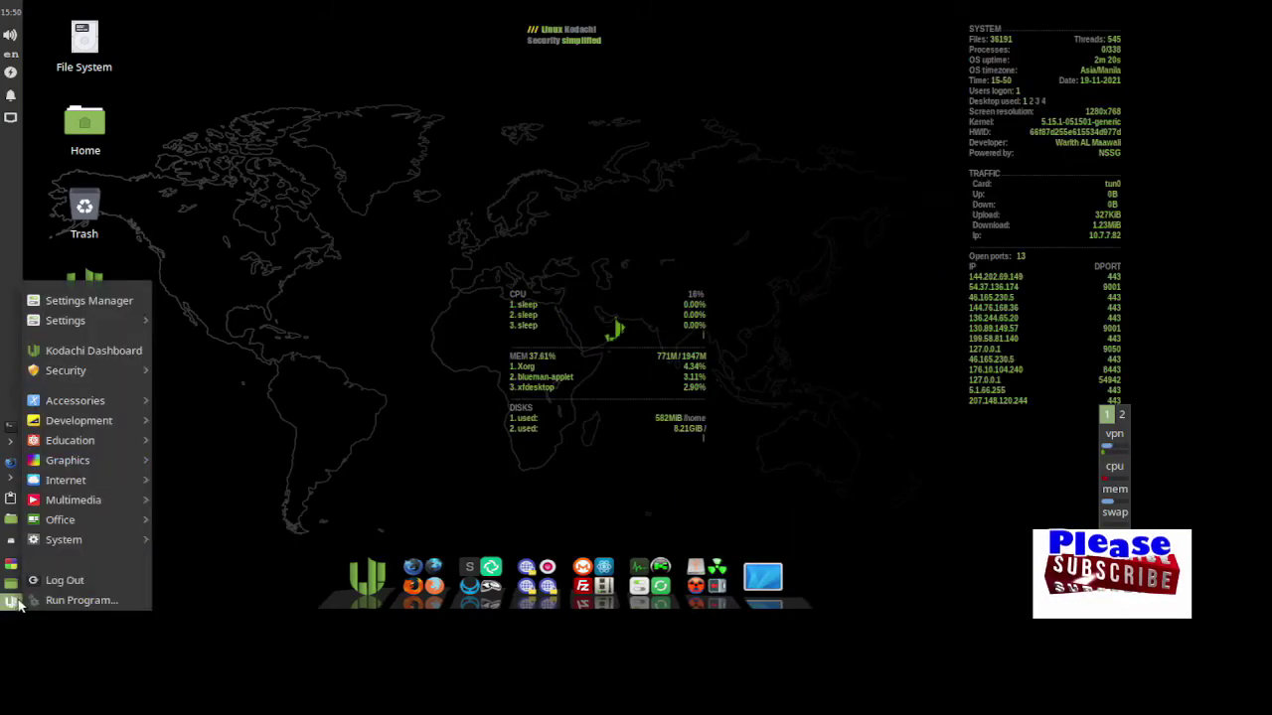
{"action": "mouse_move", "coordinate": [65, 543]}
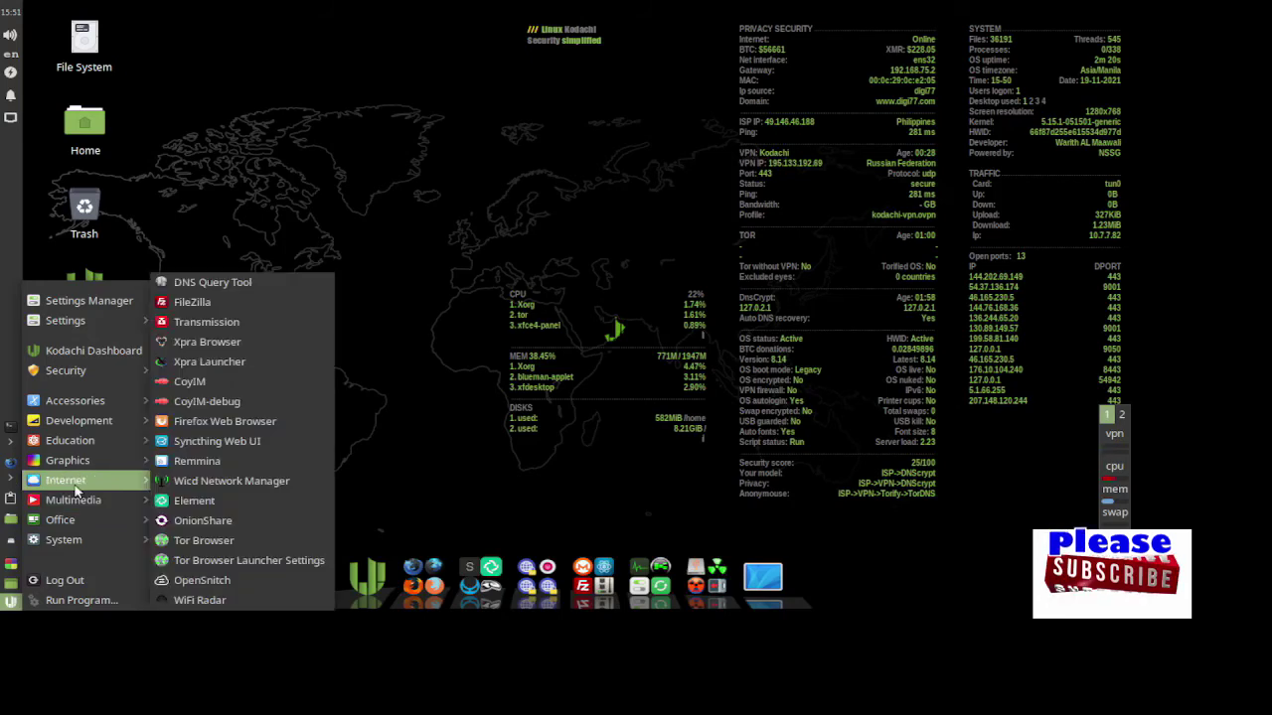
{"action": "mouse_move", "coordinate": [77, 463]}
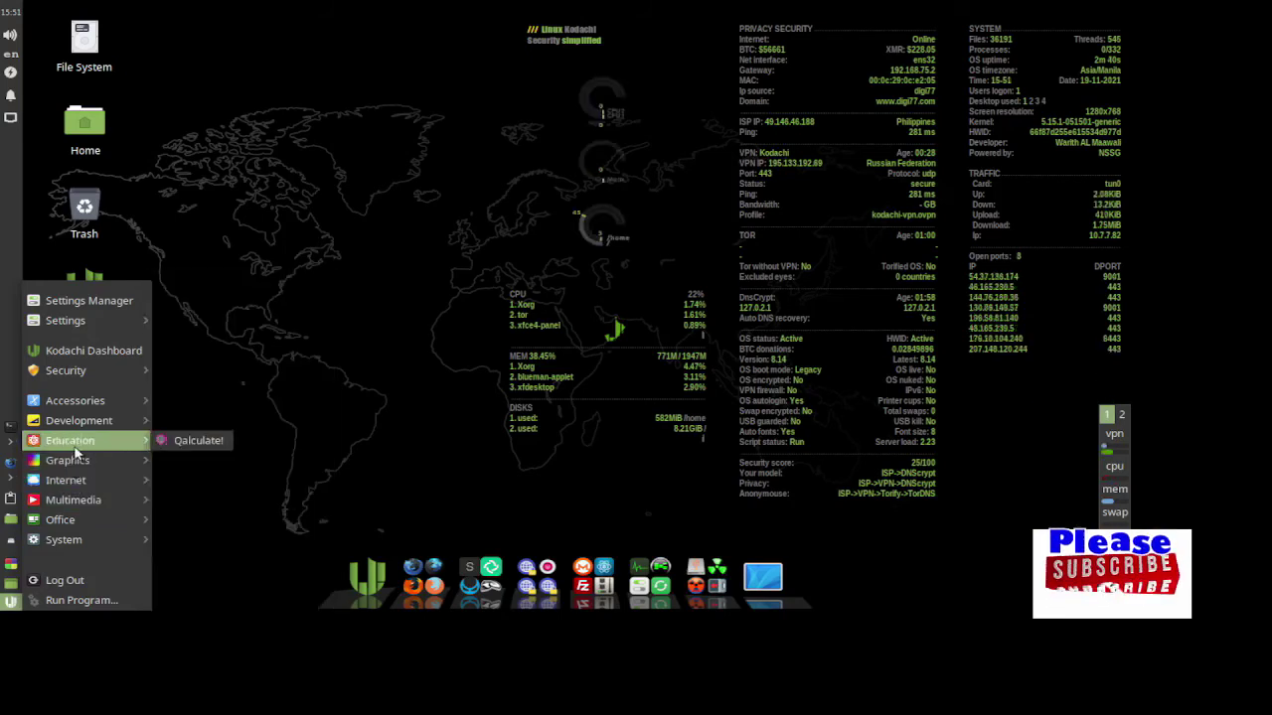
{"action": "mouse_move", "coordinate": [79, 411]}
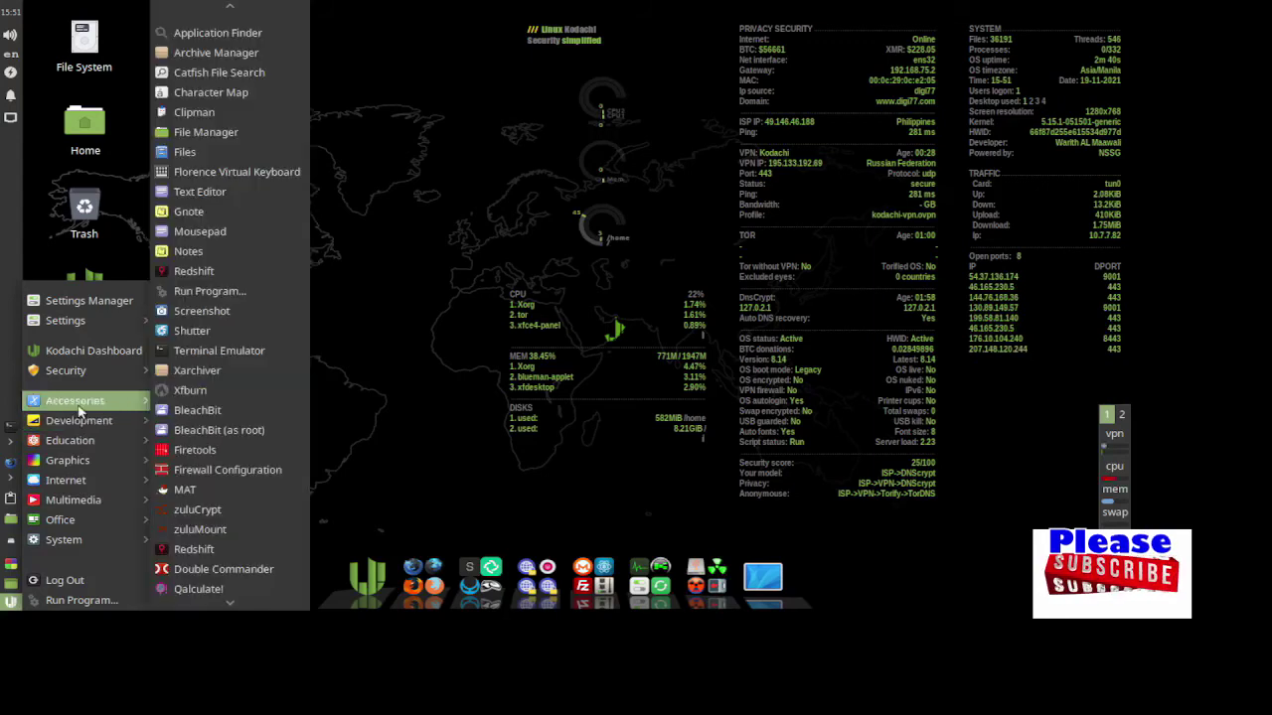
{"action": "mouse_move", "coordinate": [84, 368]}
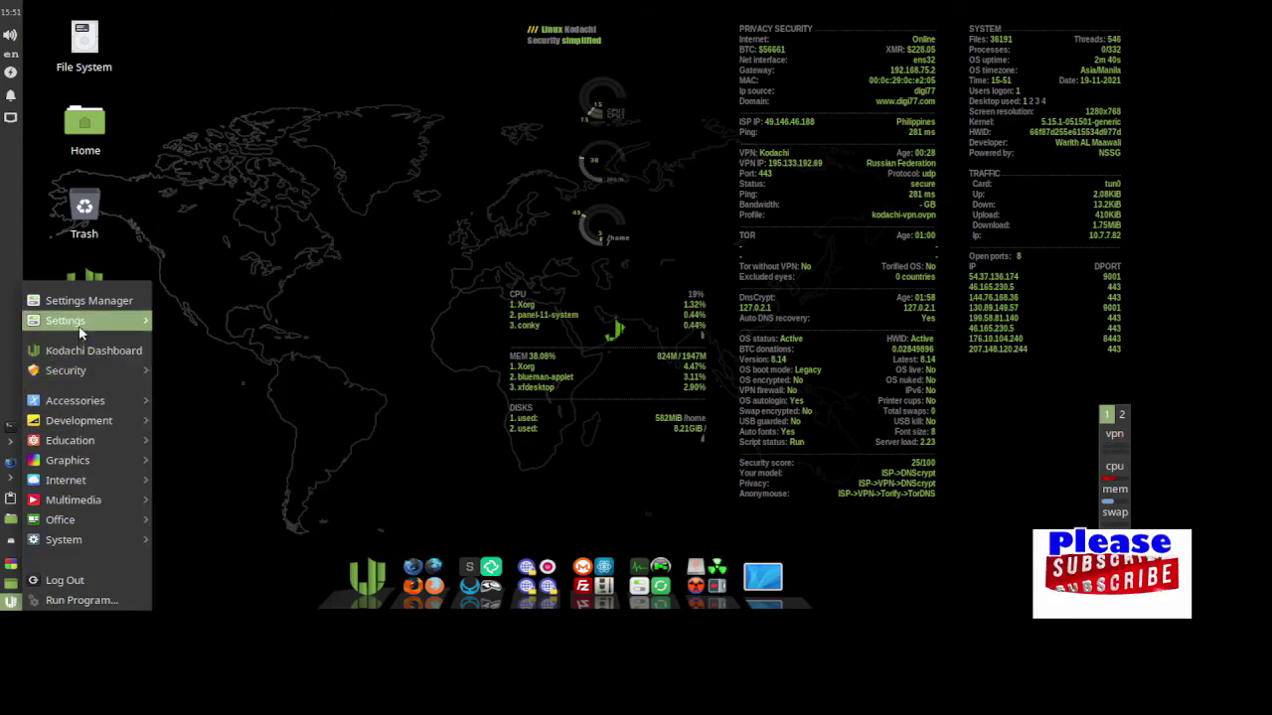
{"action": "left_click", "coordinate": [258, 321]}
Launch the Kodachi Browser with Proxychains:TOR from the dock's Web Browsers group
{"action": "left_click", "coordinate": [433, 579]}
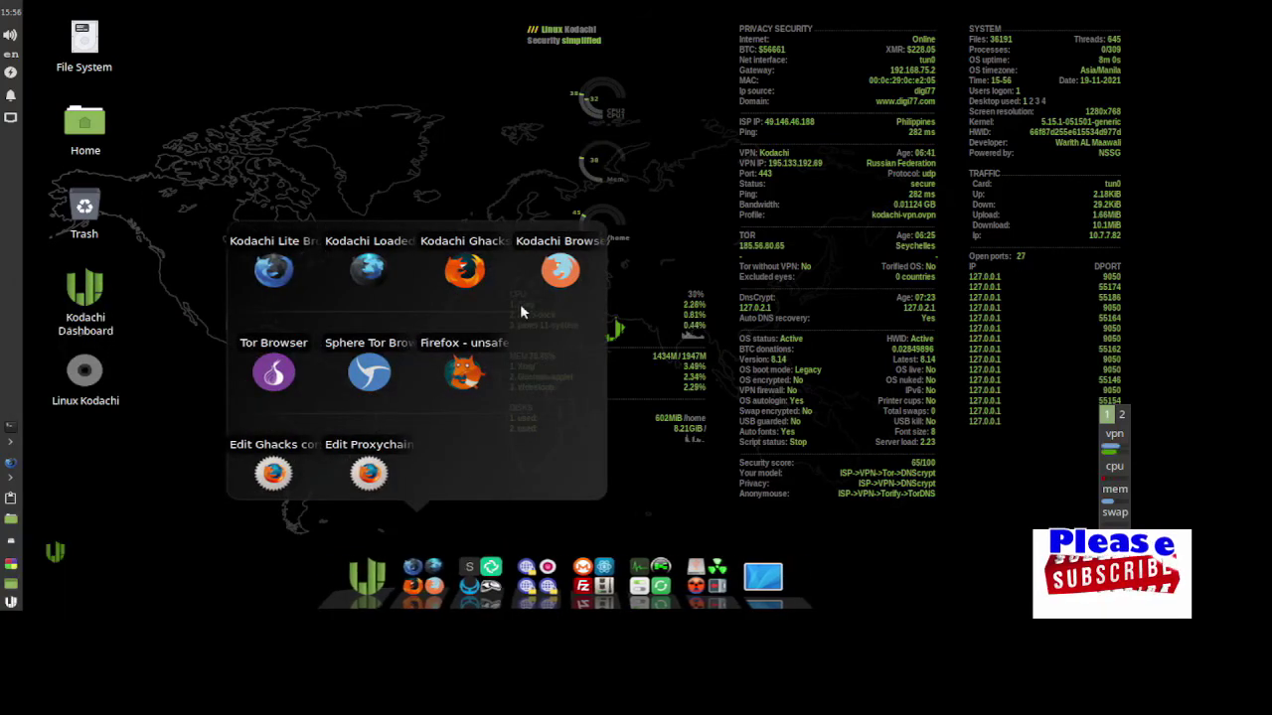
{"action": "left_click", "coordinate": [560, 270]}
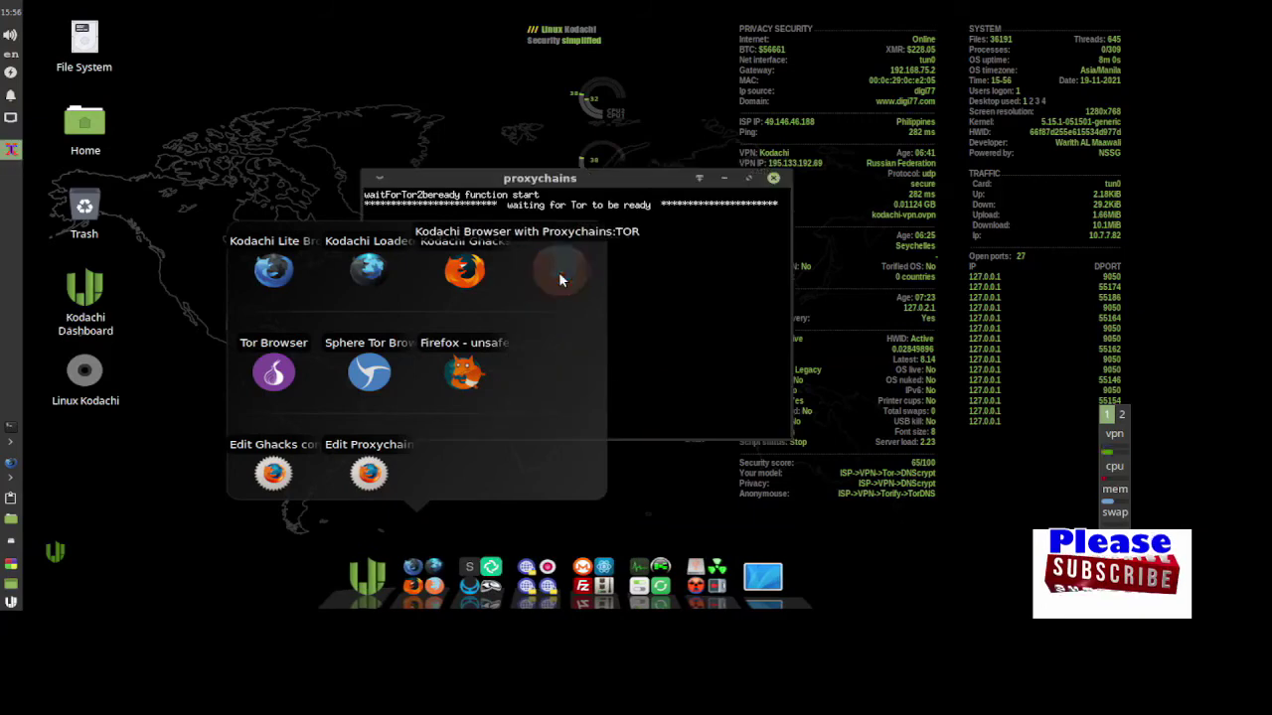
{"action": "left_click_drag", "start_coordinate": [572, 177], "coordinate": [487, 177]}
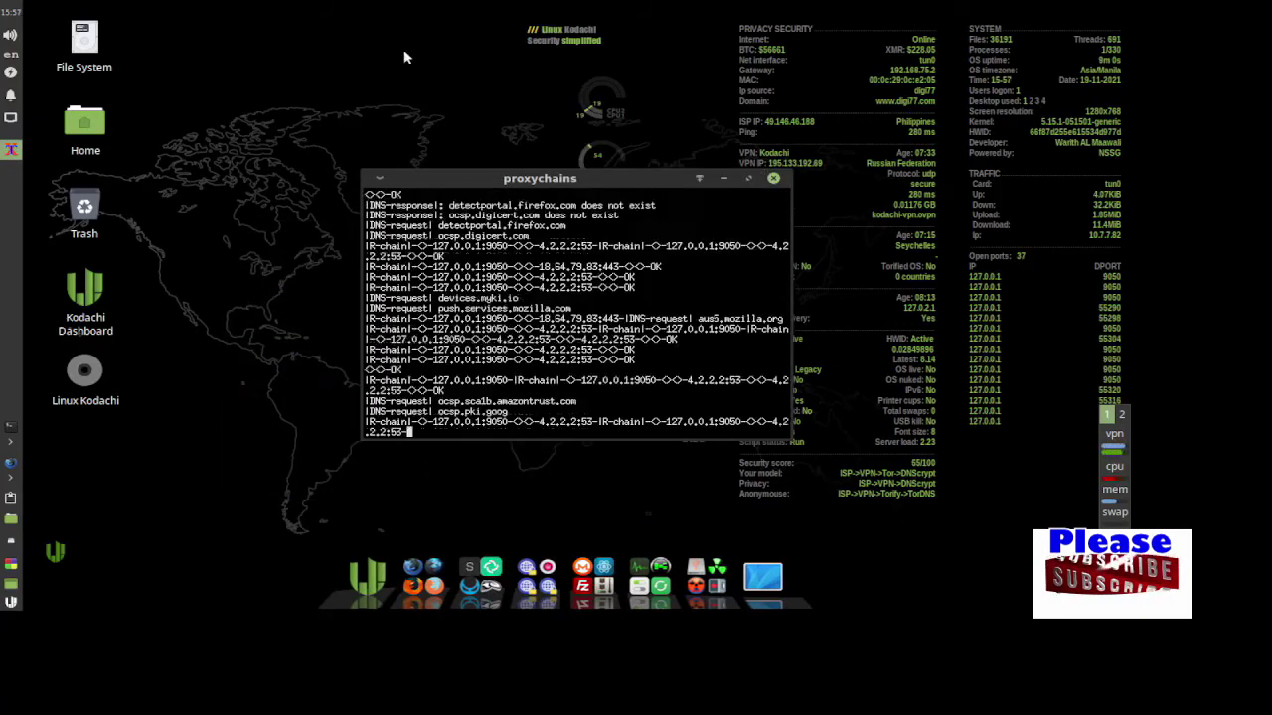
Launch the unsafe Firefox browser, decline the colorways offer, and open YouTube past its cookie consent notice
{"action": "left_click", "coordinate": [427, 588]}
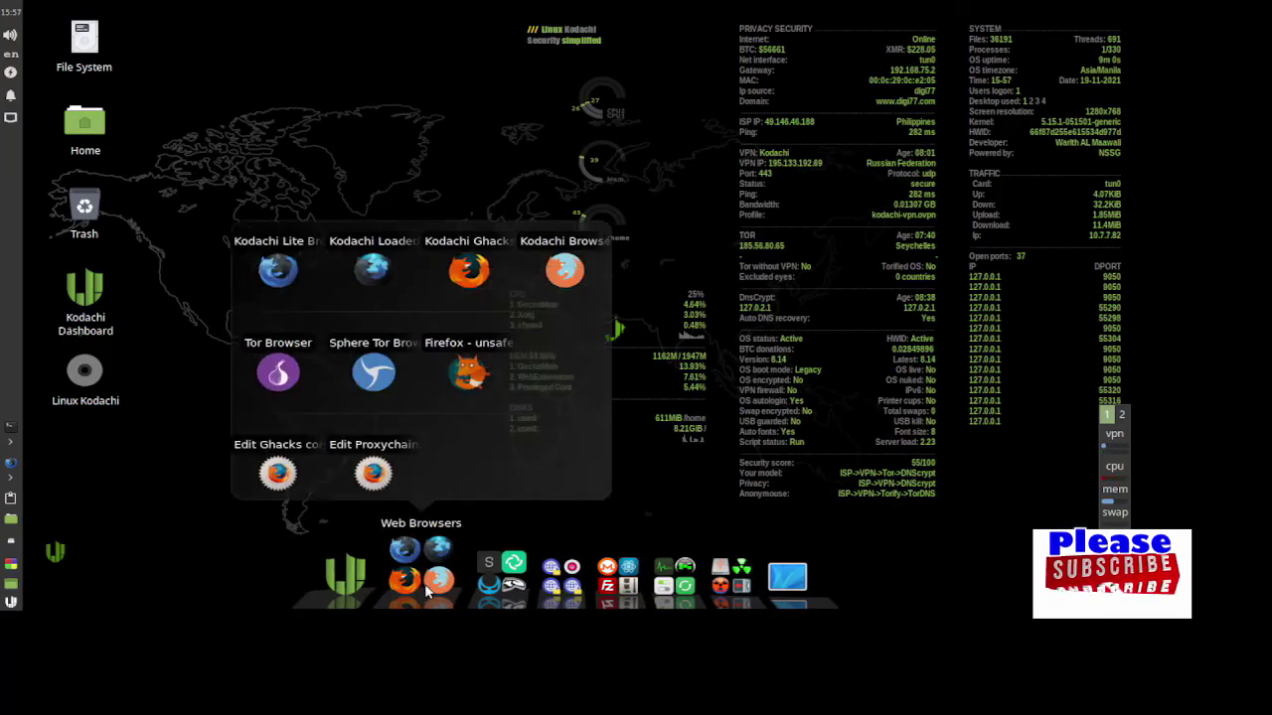
{"action": "left_click", "coordinate": [460, 371]}
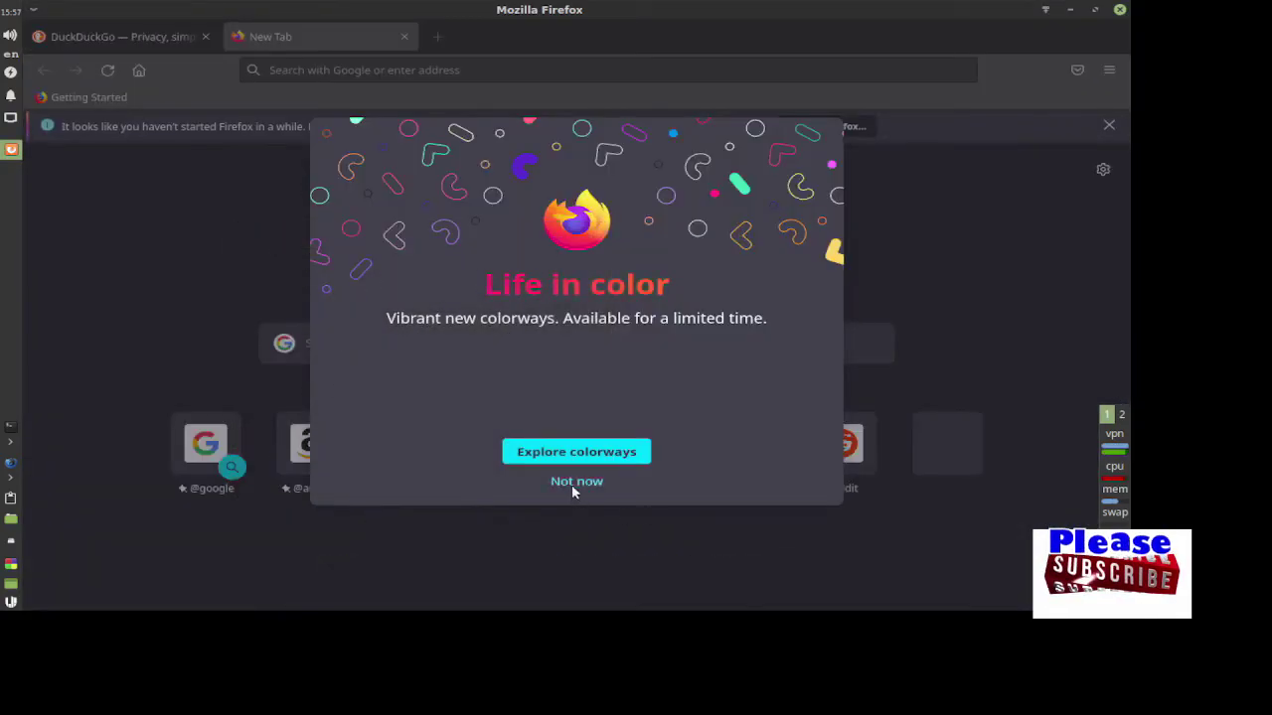
{"action": "left_click", "coordinate": [576, 481]}
{"action": "left_click", "coordinate": [417, 444]}
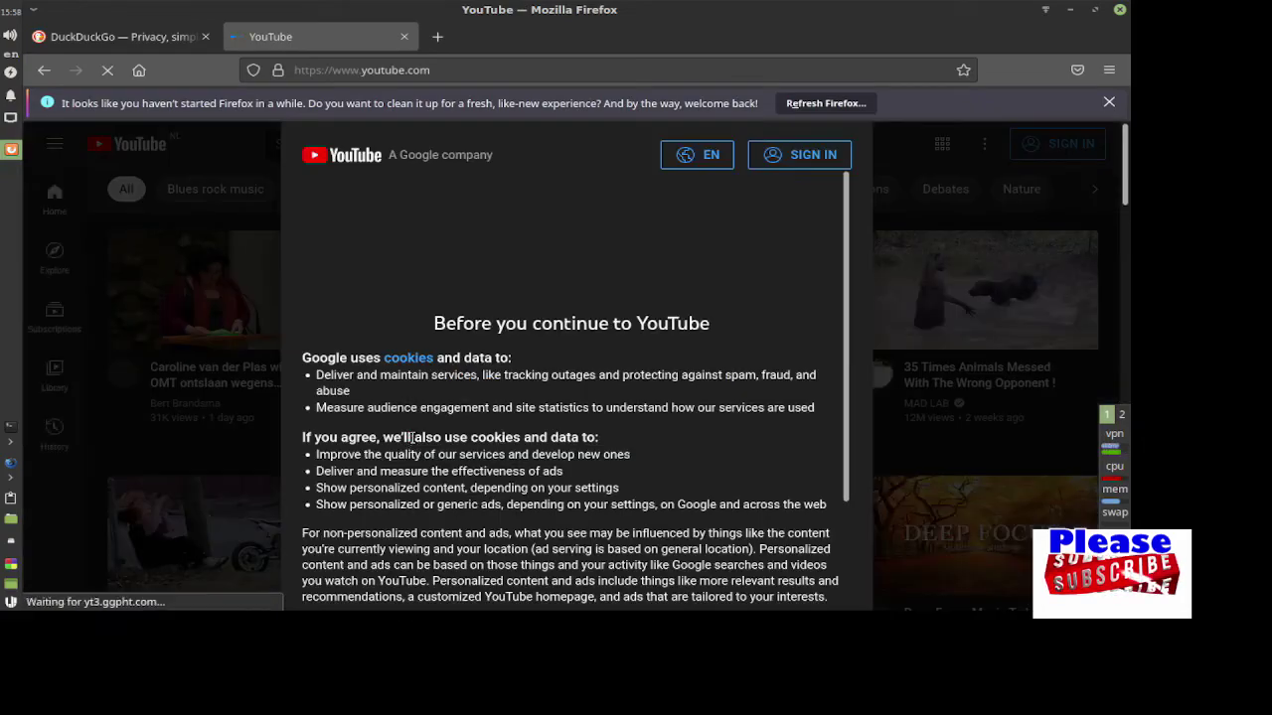
{"action": "left_click", "coordinate": [801, 581]}
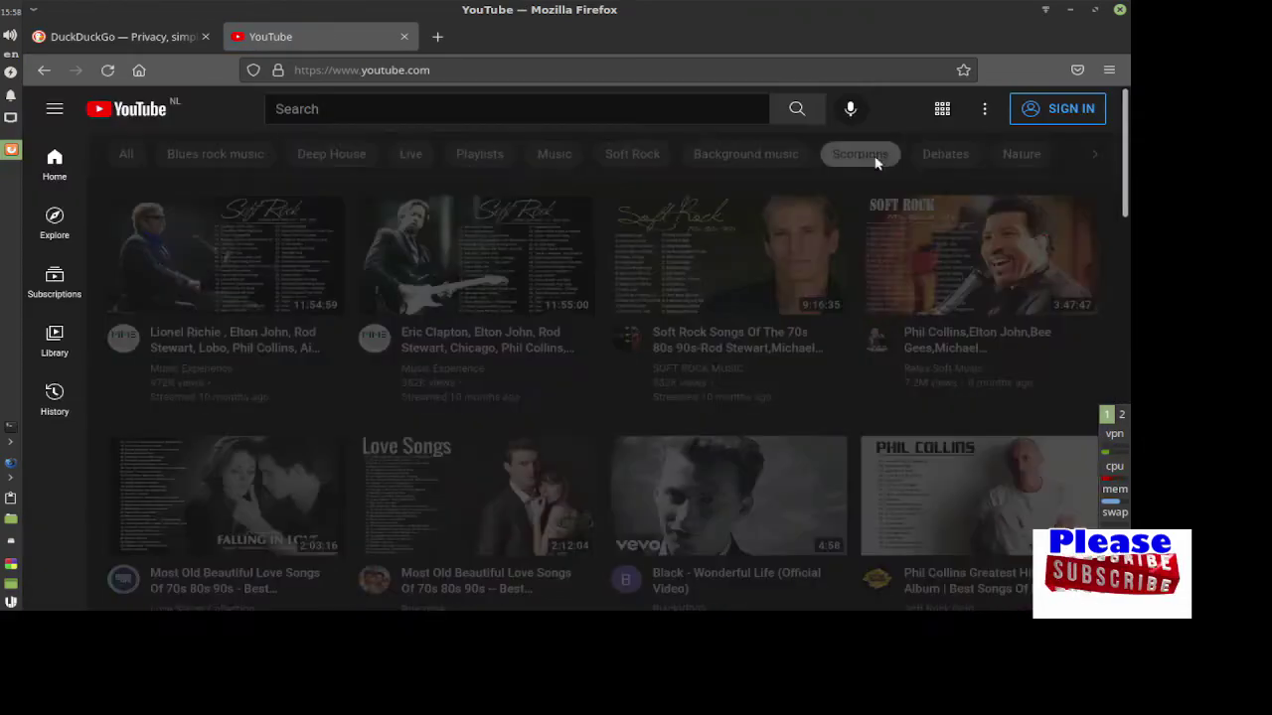
Browse YouTube's Nature, Gaming and Combat sports video categories, and close Firefox
{"action": "left_click", "coordinate": [1020, 154]}
{"action": "left_click", "coordinate": [1094, 154]}
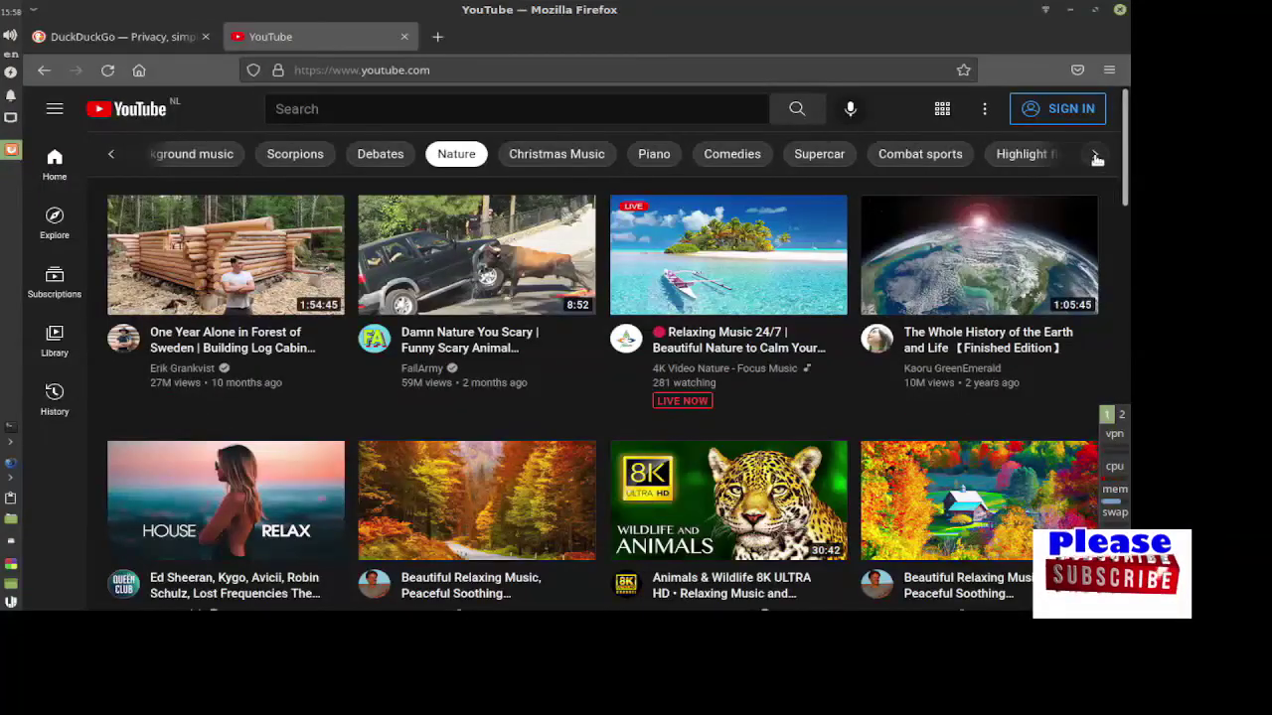
{"action": "left_click", "coordinate": [927, 154]}
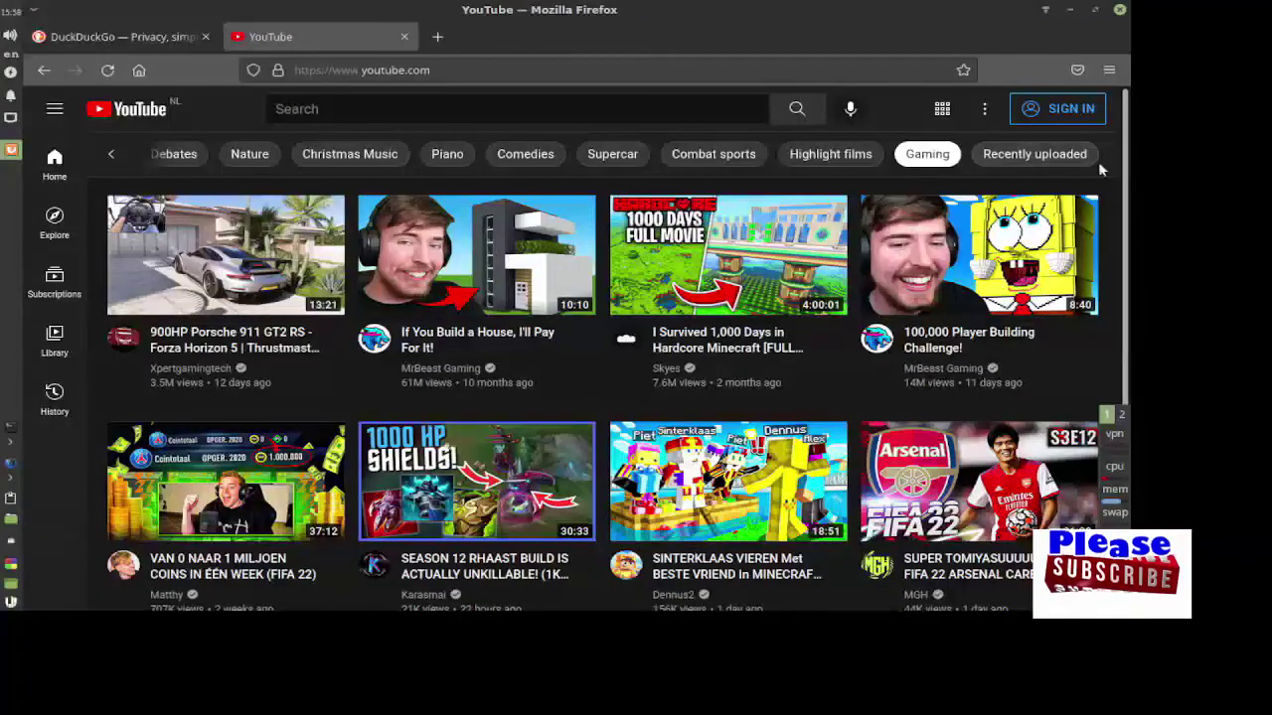
{"action": "left_click", "coordinate": [725, 159]}
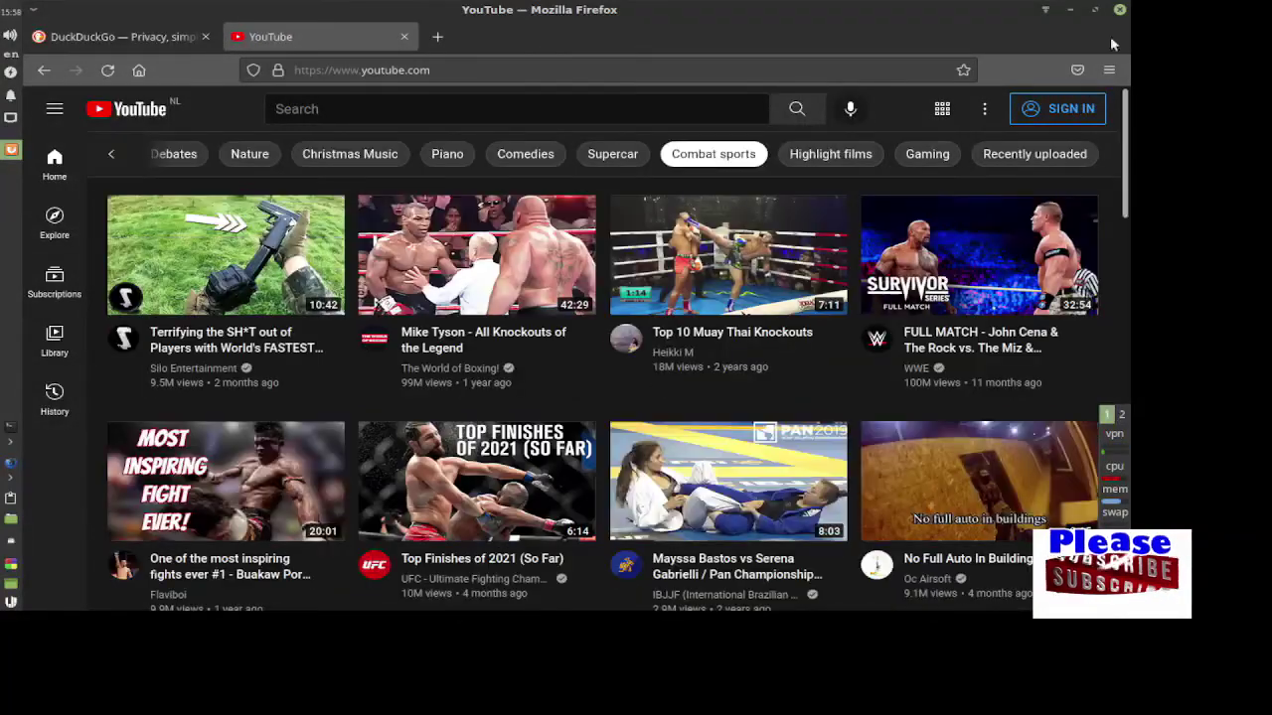
{"action": "left_click", "coordinate": [1120, 10]}
Open LibreOffice Writer with a blank document ready for editing
{"action": "left_click", "coordinate": [11, 602]}
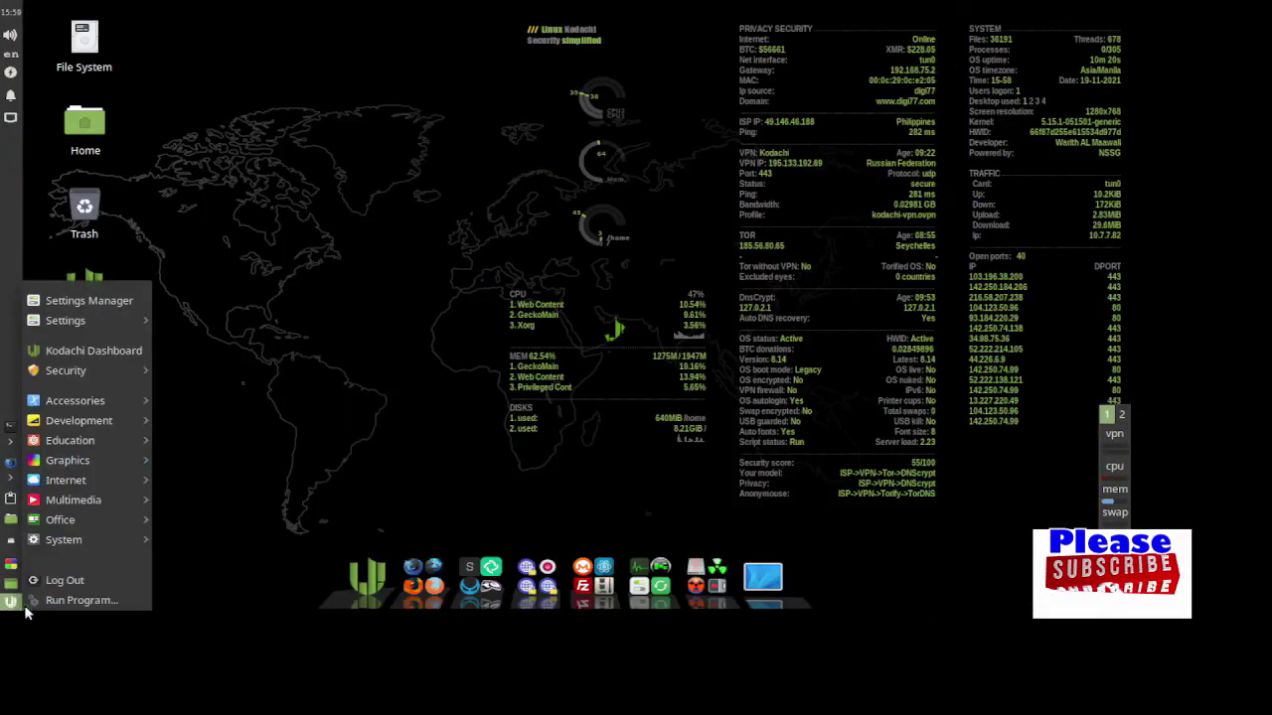
{"action": "mouse_move", "coordinate": [68, 525]}
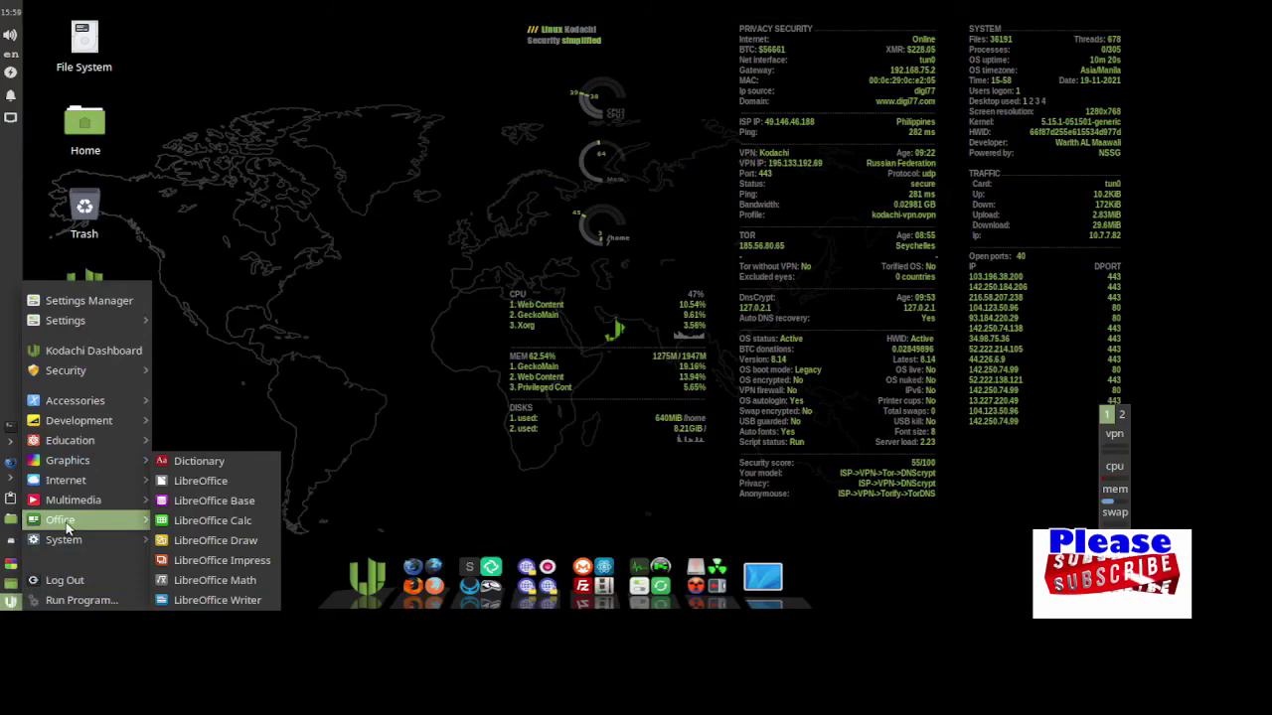
{"action": "left_click", "coordinate": [214, 604]}
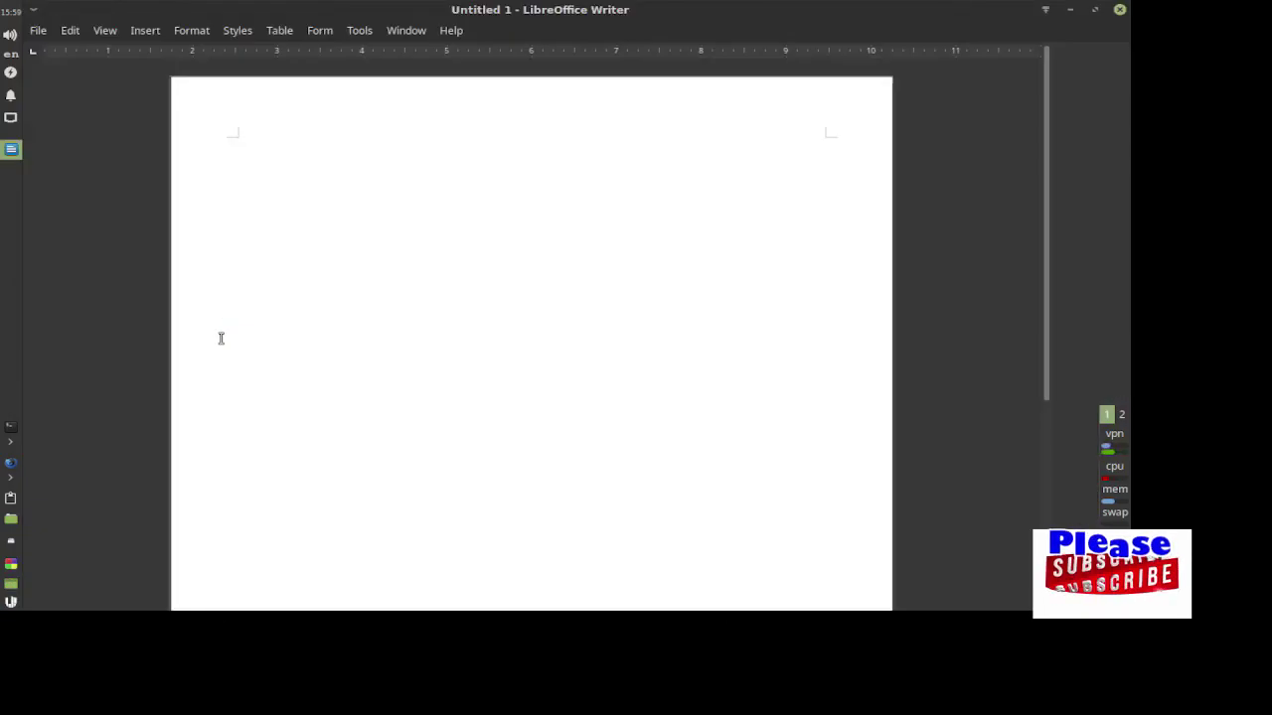
{"action": "left_click", "coordinate": [771, 402]}
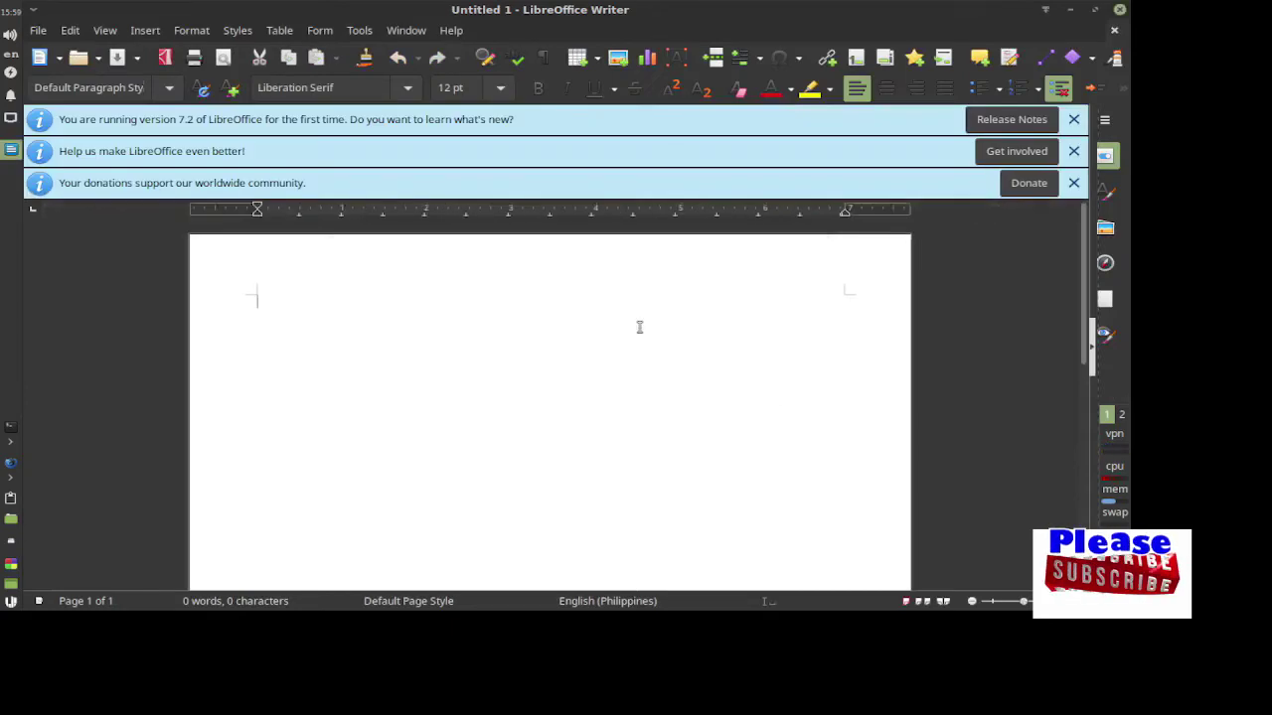
Write "Thank you for Watching" and "Please Subscribe" on two lines at 40 pt, and close the document without saving
{"action": "left_click", "coordinate": [500, 87]}
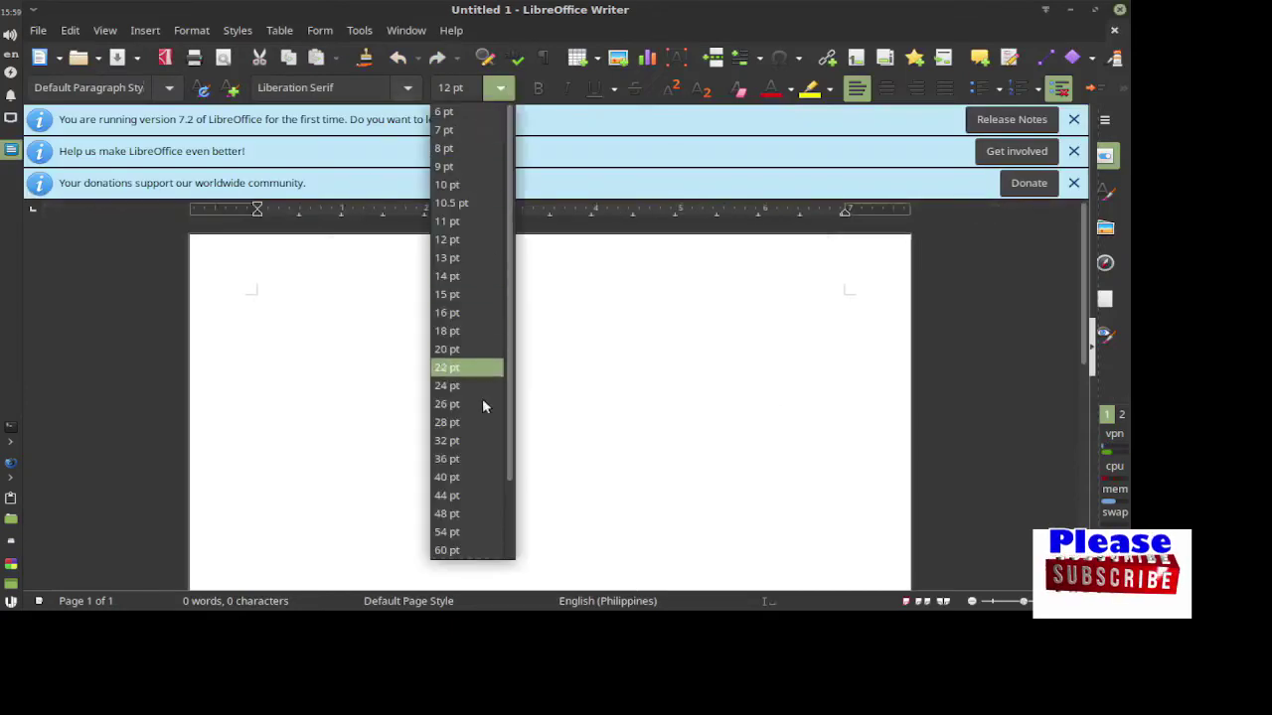
{"action": "left_click", "coordinate": [467, 477]}
{"action": "type", "text": "Thank y"}
{"action": "type", "text": "ou for Watching"}
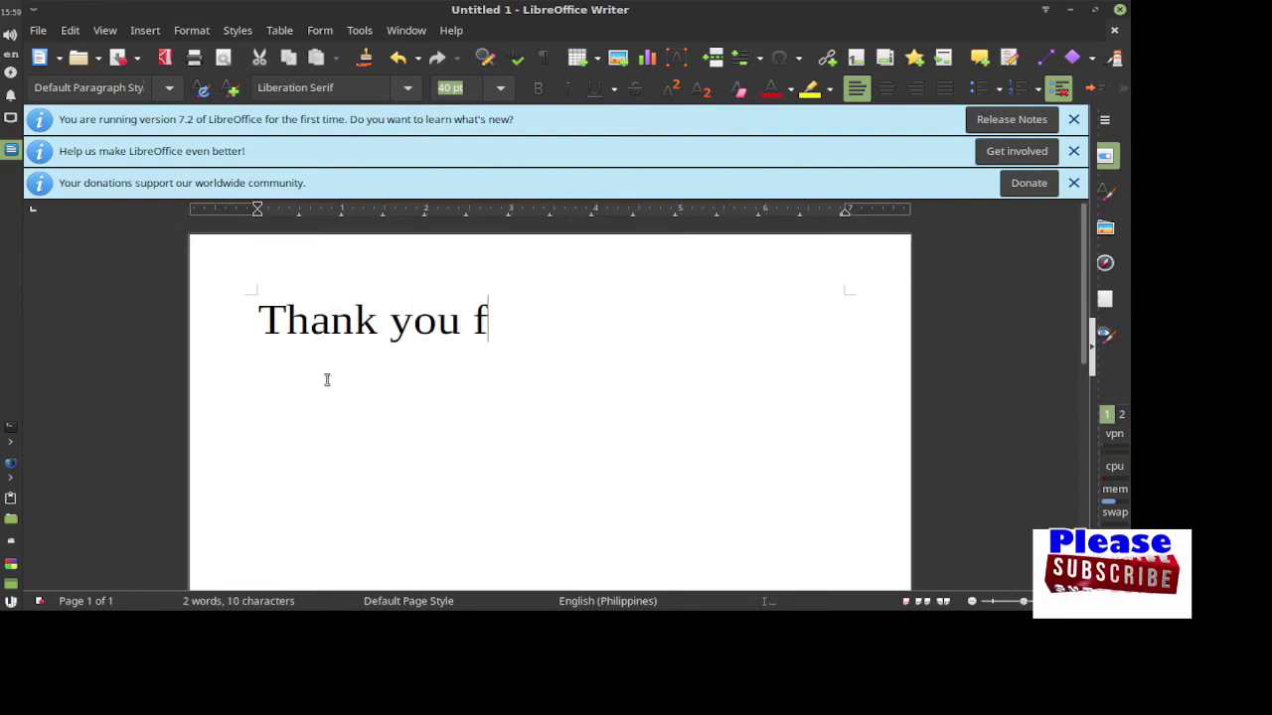
{"action": "key", "text": "Return"}
{"action": "type", "text": "Please Subscribe"}
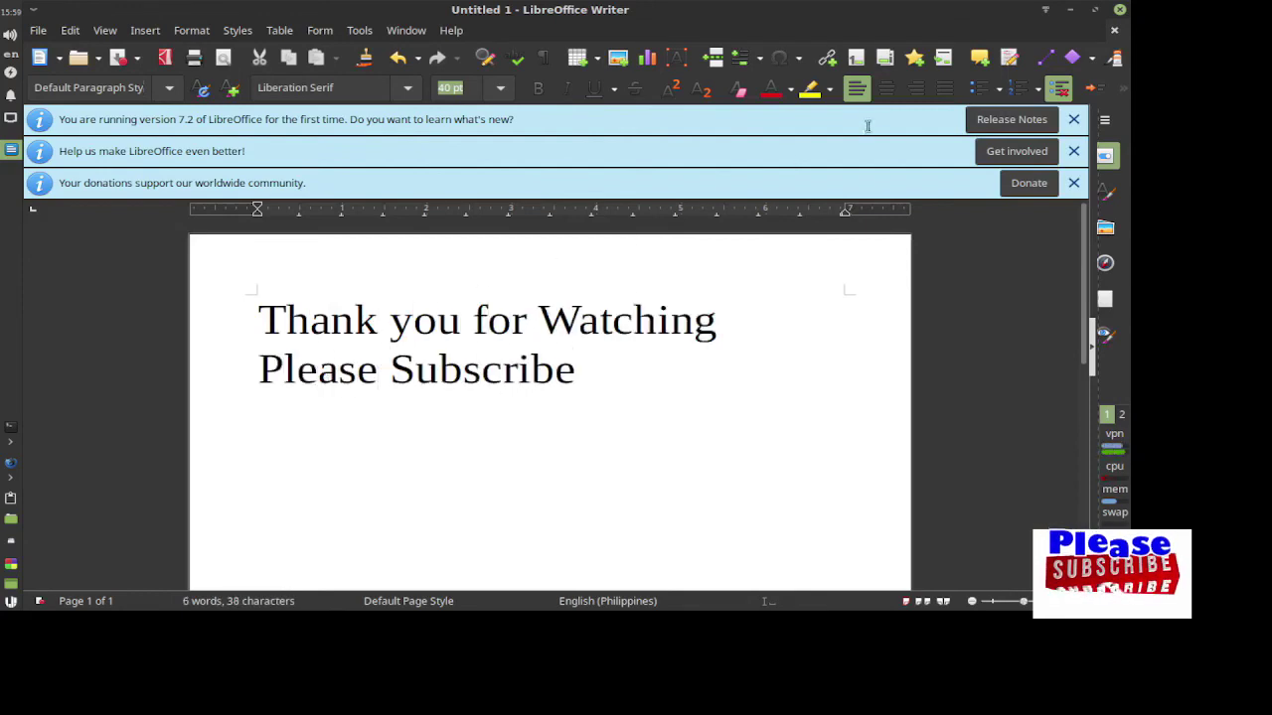
{"action": "left_click", "coordinate": [1117, 32]}
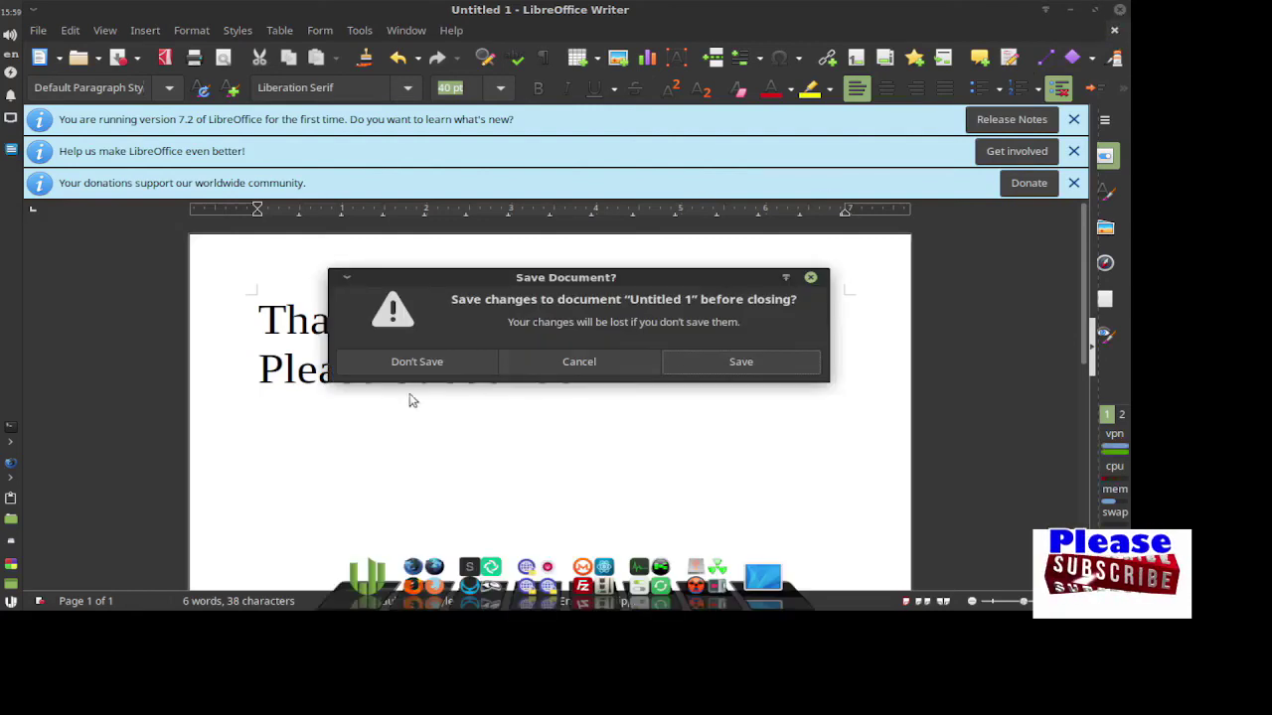
{"action": "left_click", "coordinate": [418, 360]}
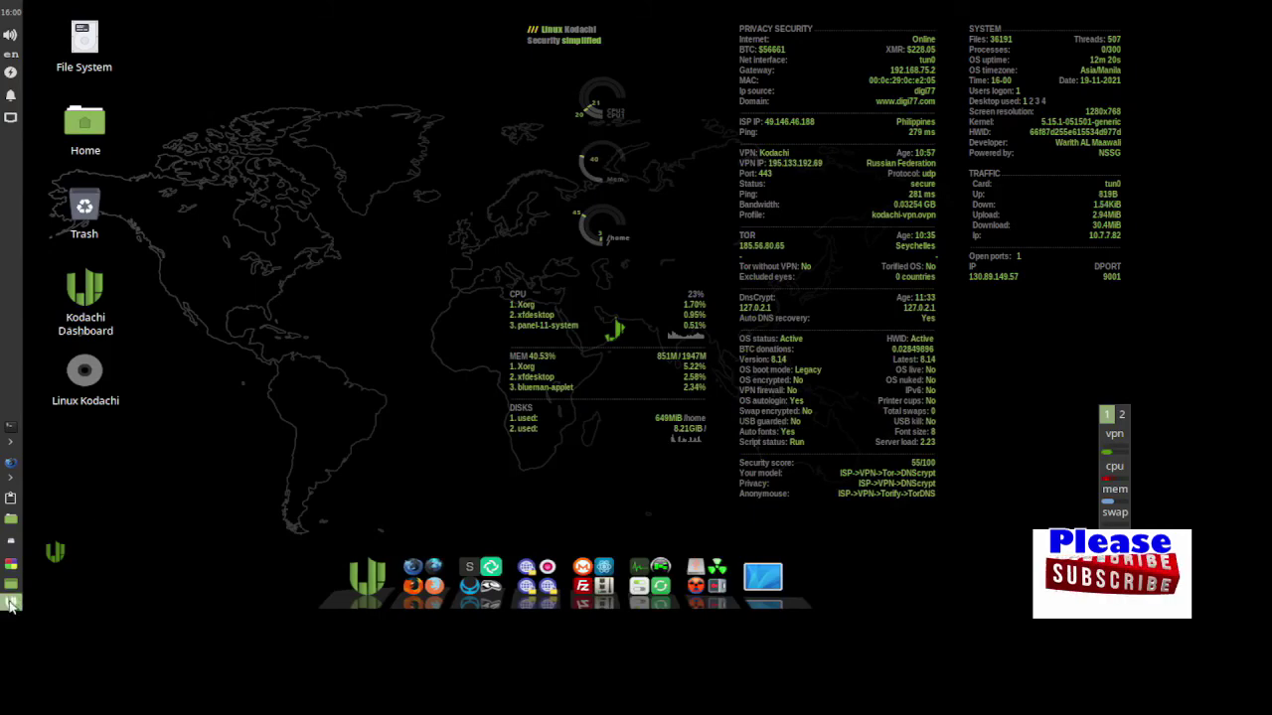
Shut down the Kodachi computer
{"action": "left_click", "coordinate": [11, 602]}
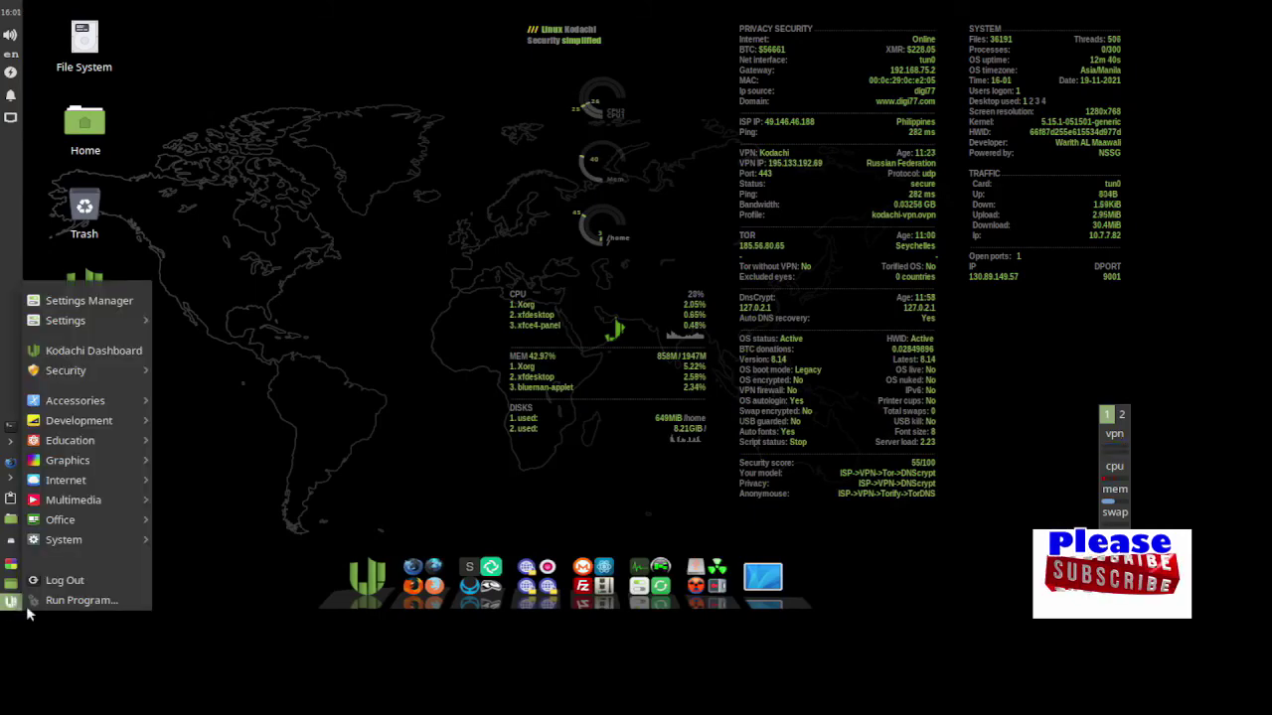
{"action": "left_click", "coordinate": [69, 581]}
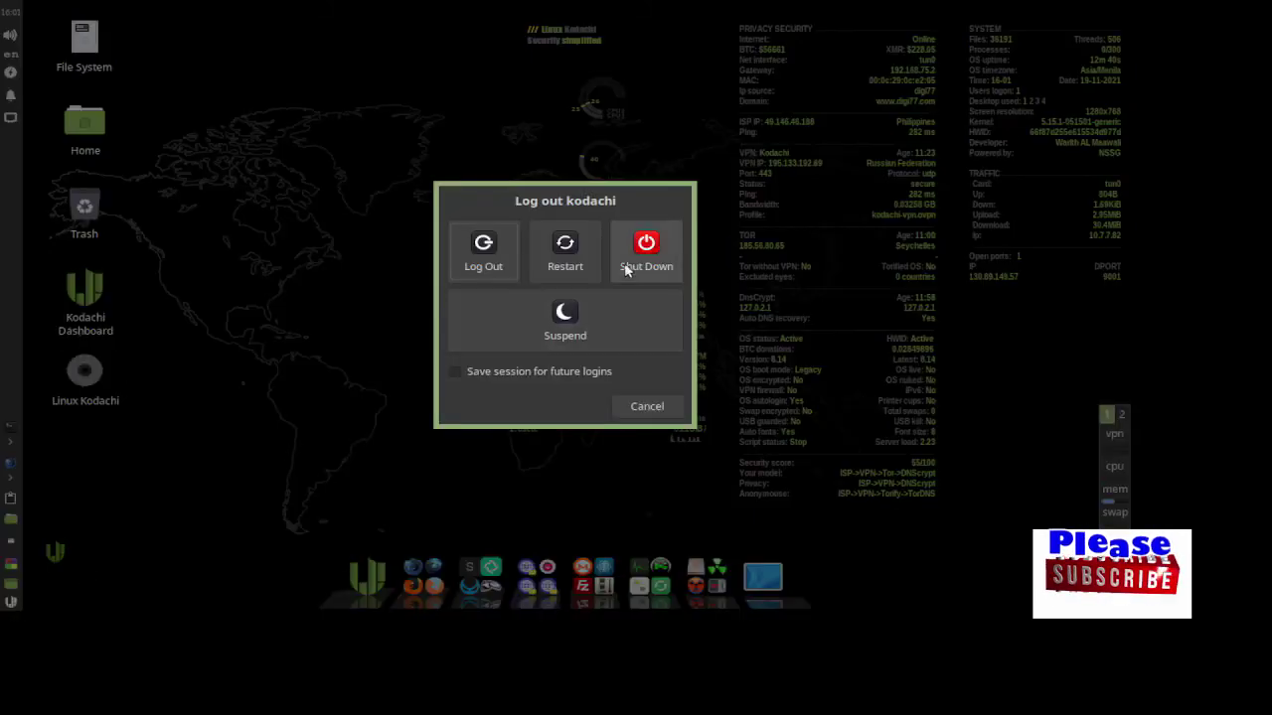
{"action": "left_click", "coordinate": [646, 244]}
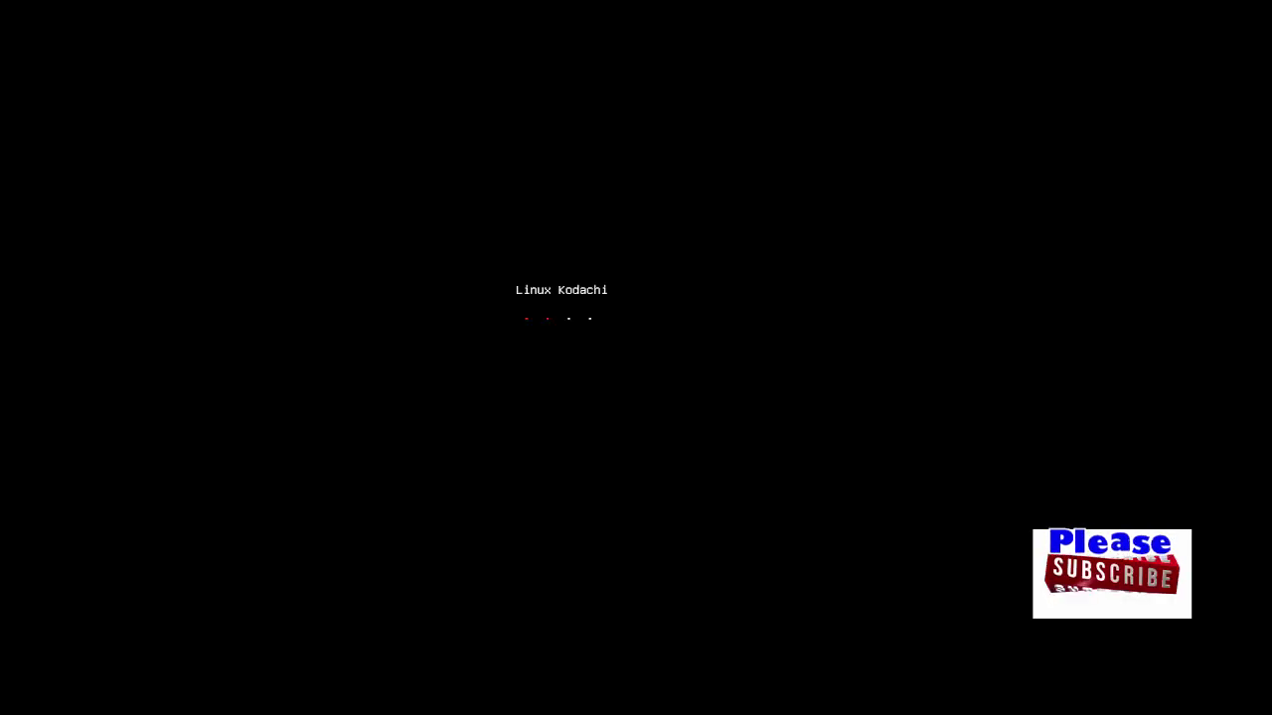